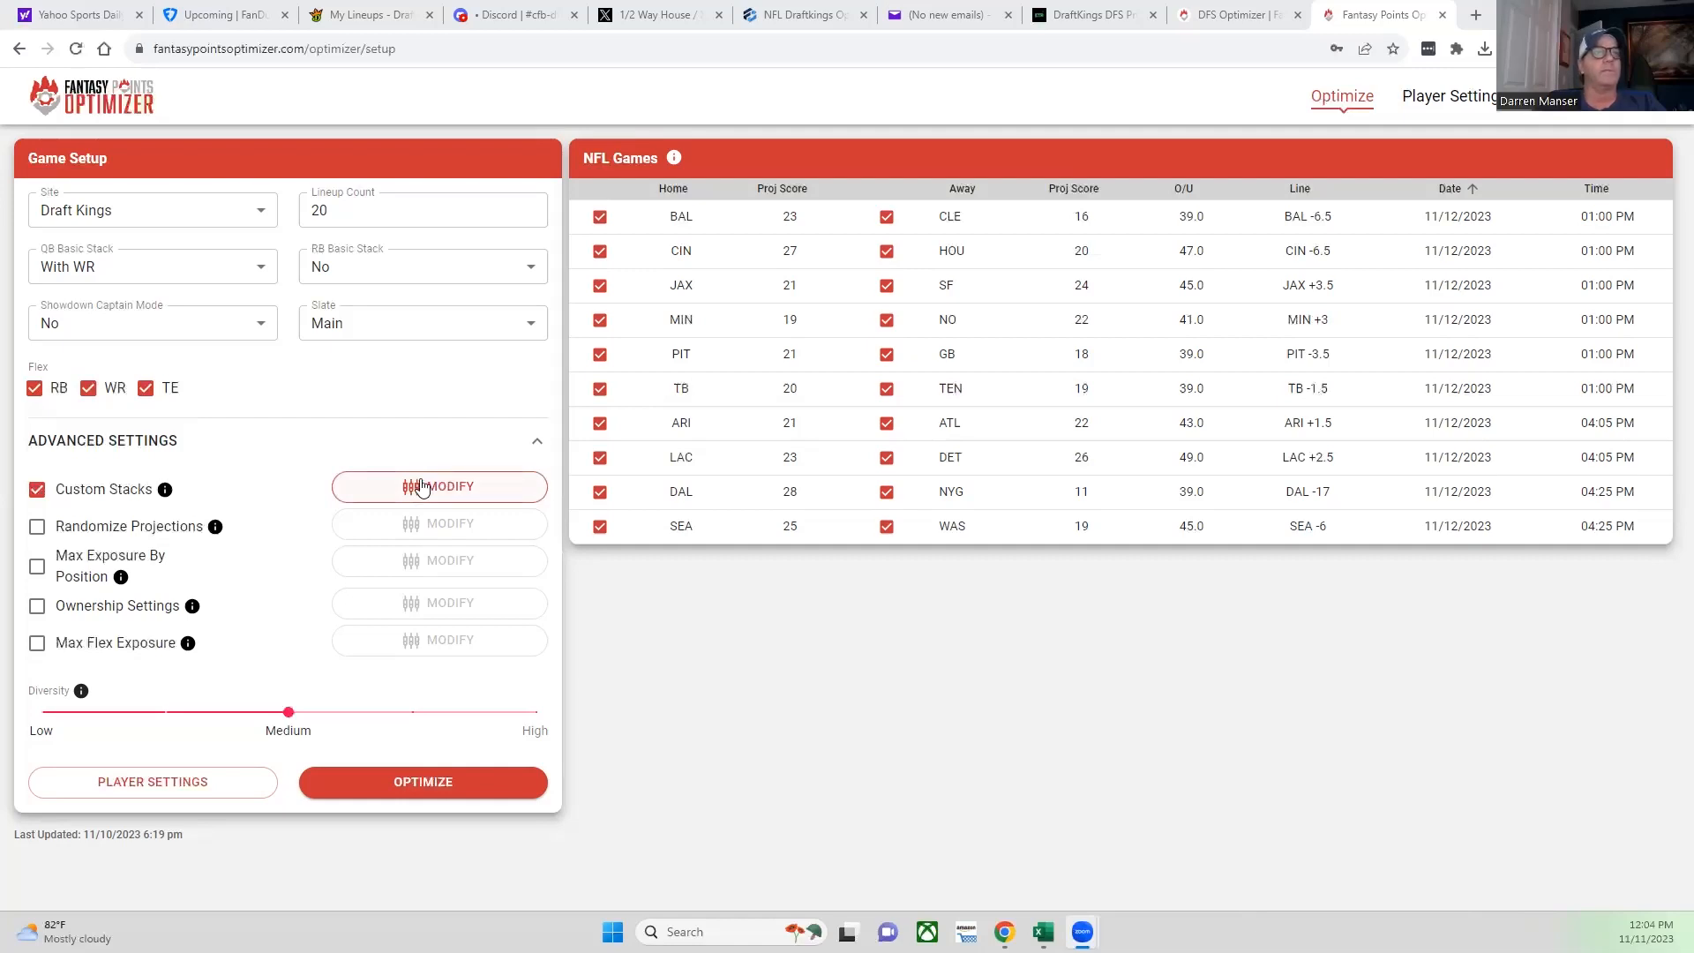
Step: Review the players included and excluded in custom Stack 1 and Stack 2, and accept the stacks as they are
{"action": "left_click", "coordinate": [422, 487]}
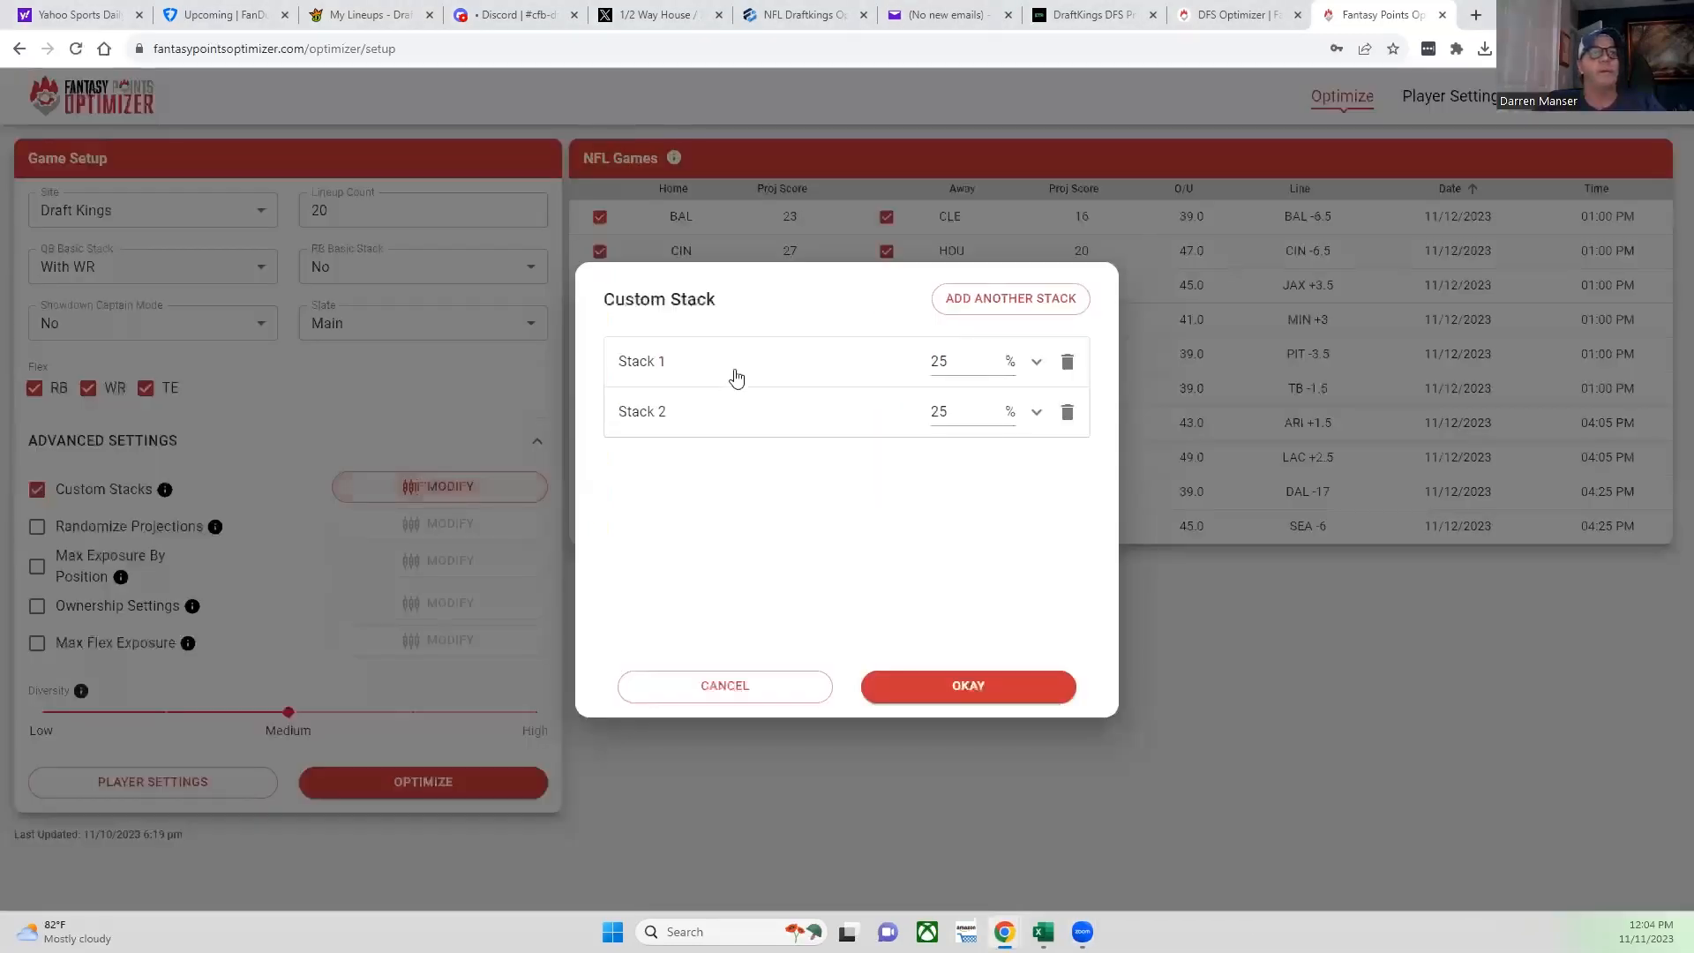
{"action": "left_click", "coordinate": [736, 378]}
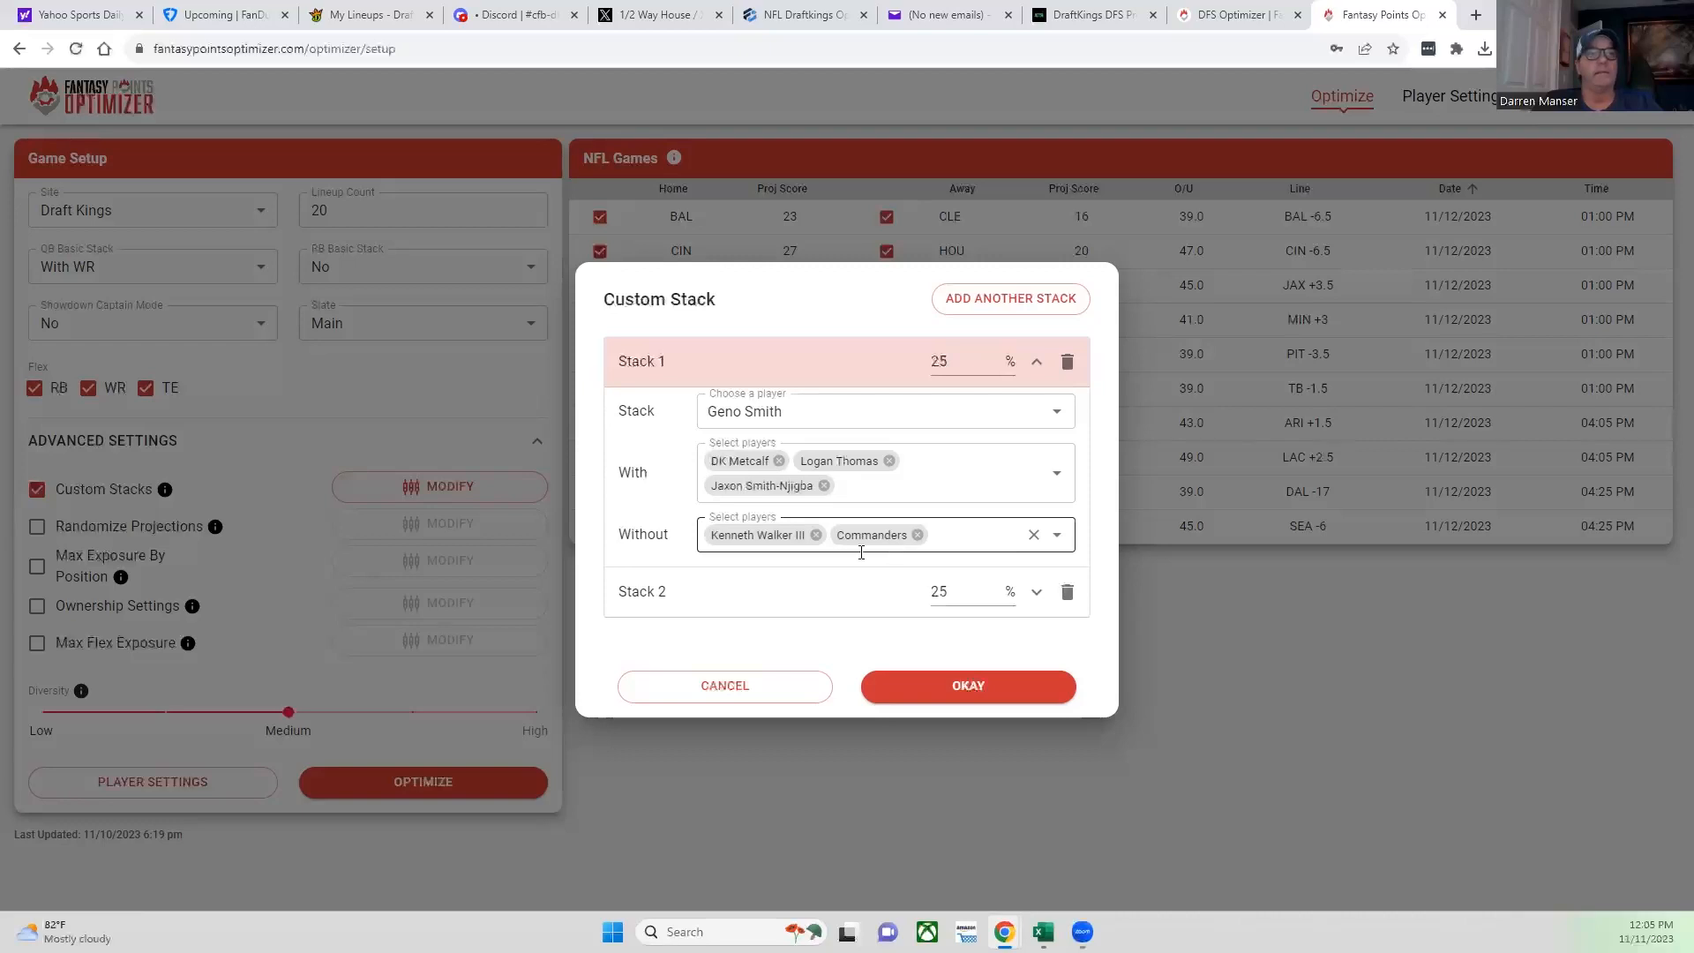
{"action": "left_click", "coordinate": [747, 594]}
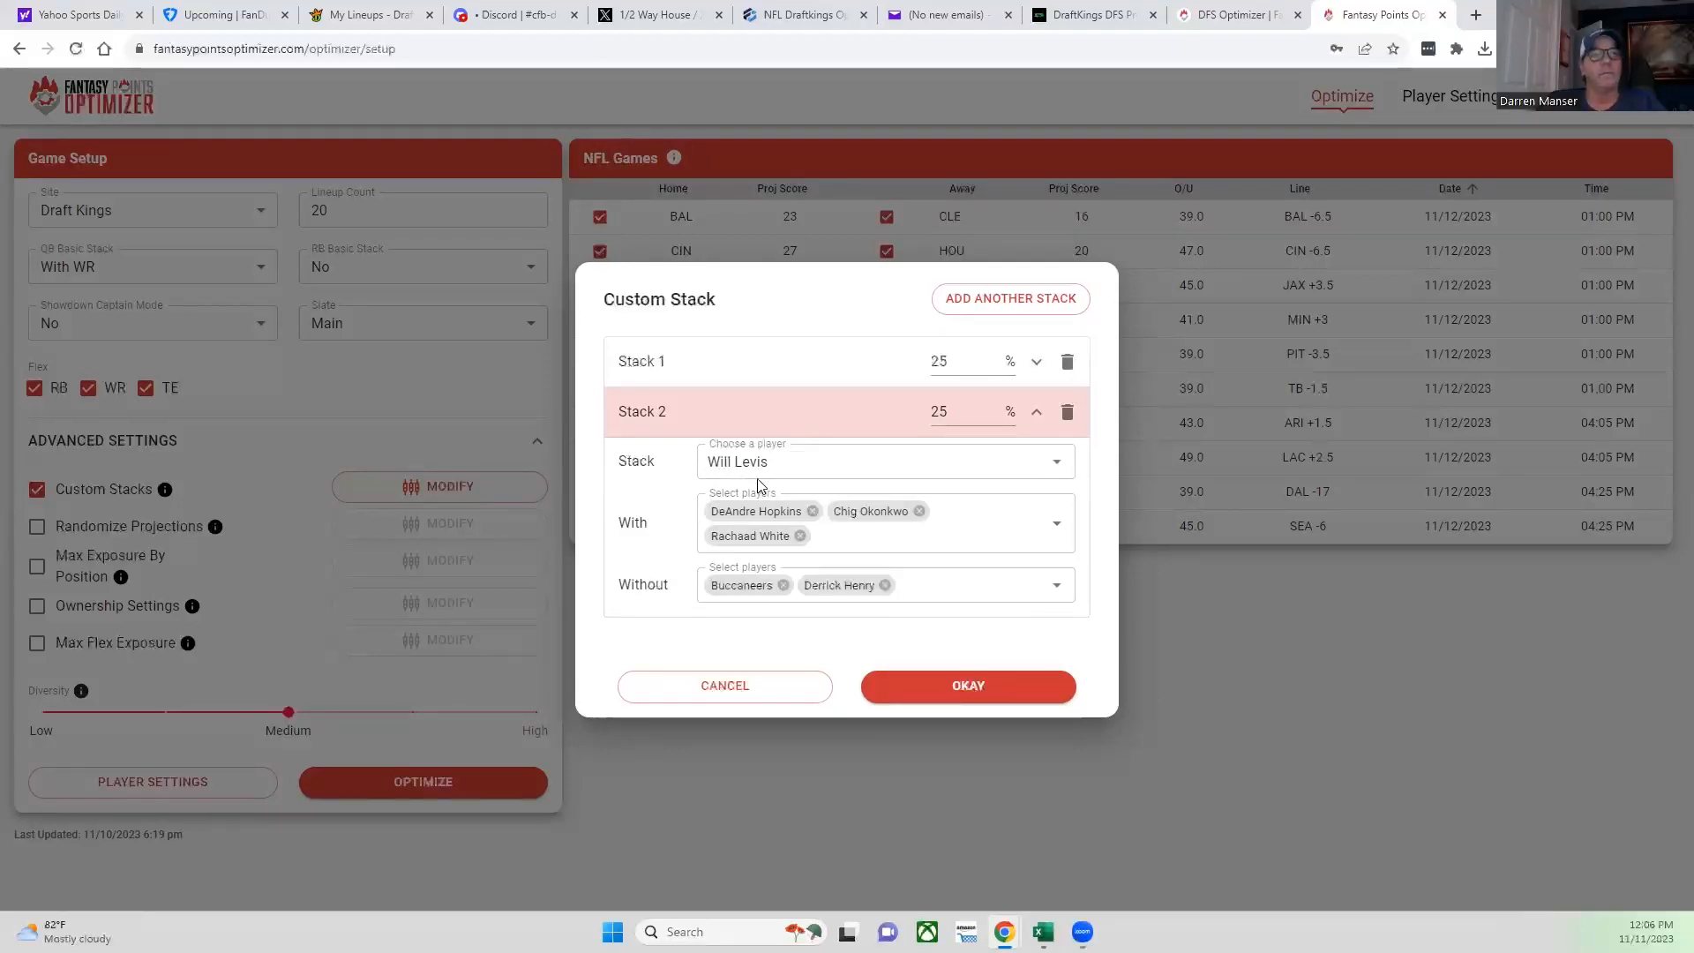
{"action": "left_click", "coordinate": [965, 685]}
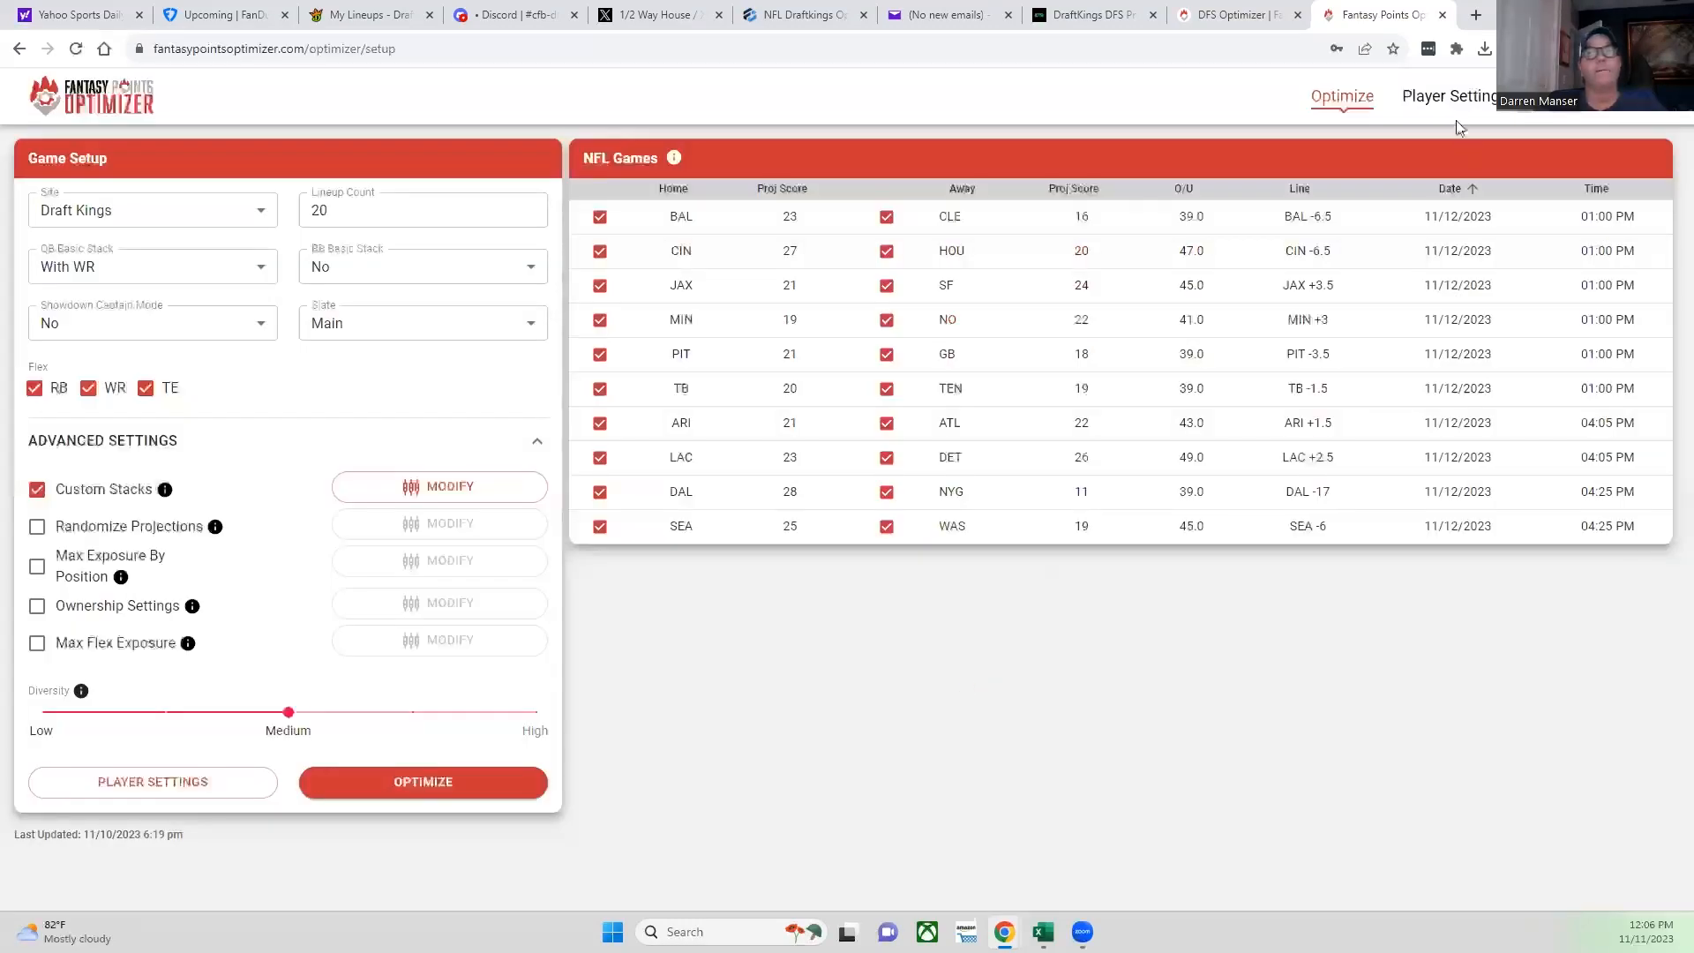
Step: Show only quarterbacks in the player settings and sort them by value from highest to lowest
{"action": "left_click", "coordinate": [1464, 99]}
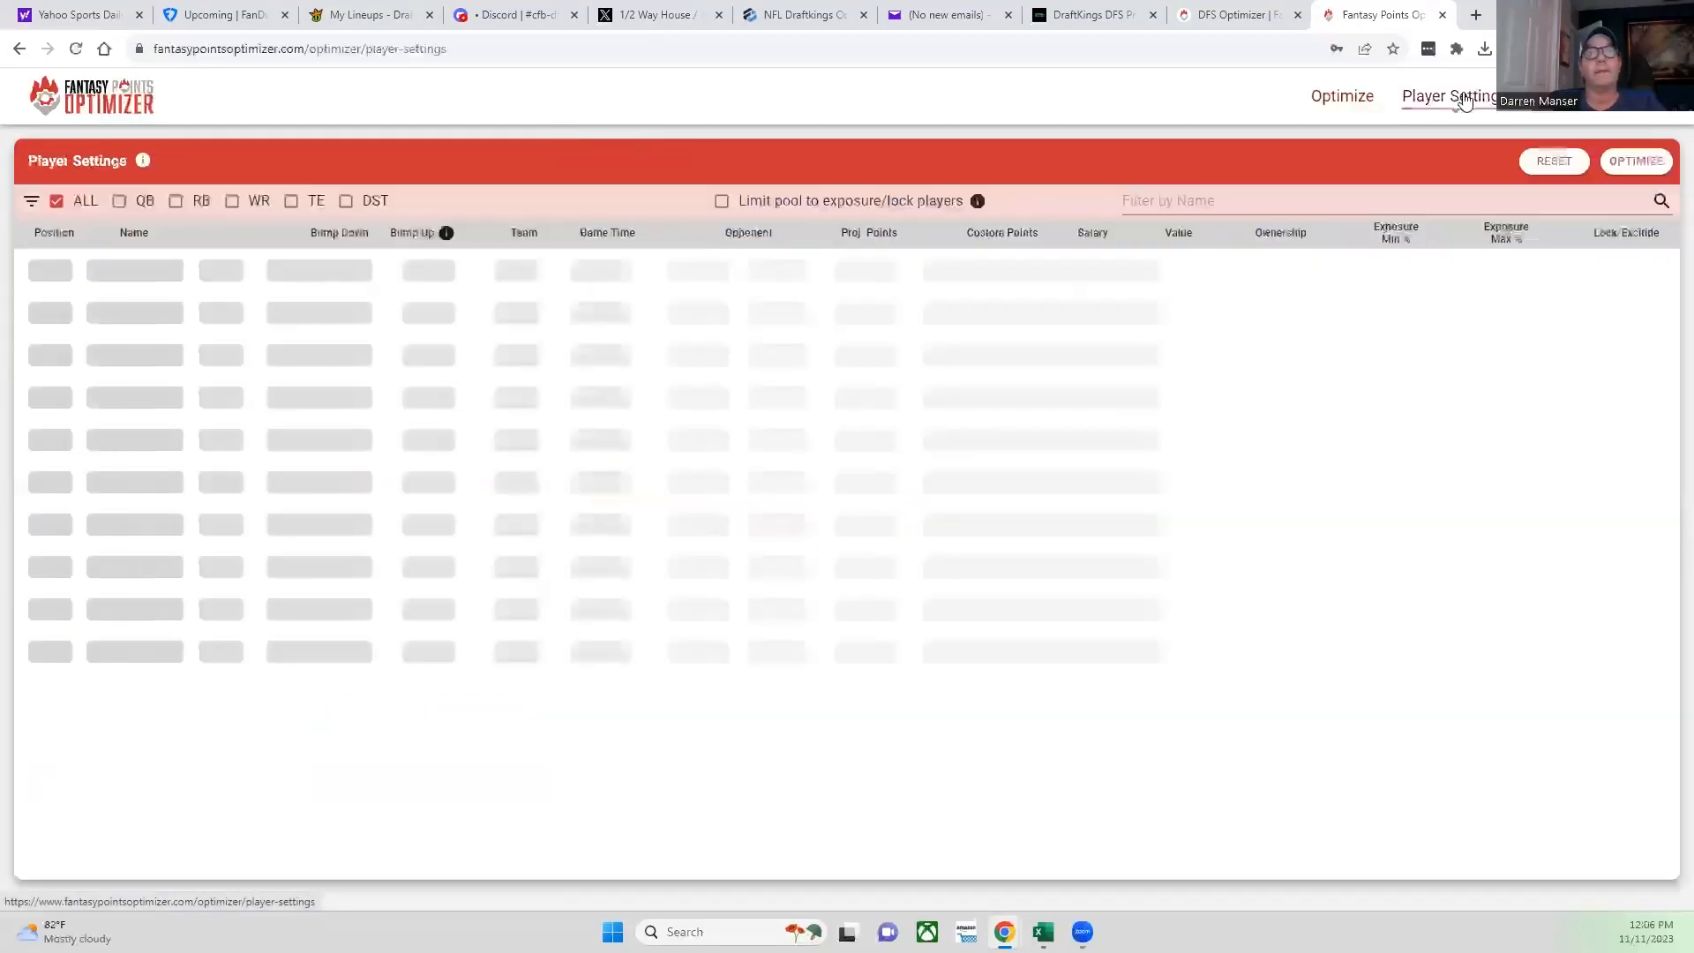
{"action": "left_click", "coordinate": [119, 201]}
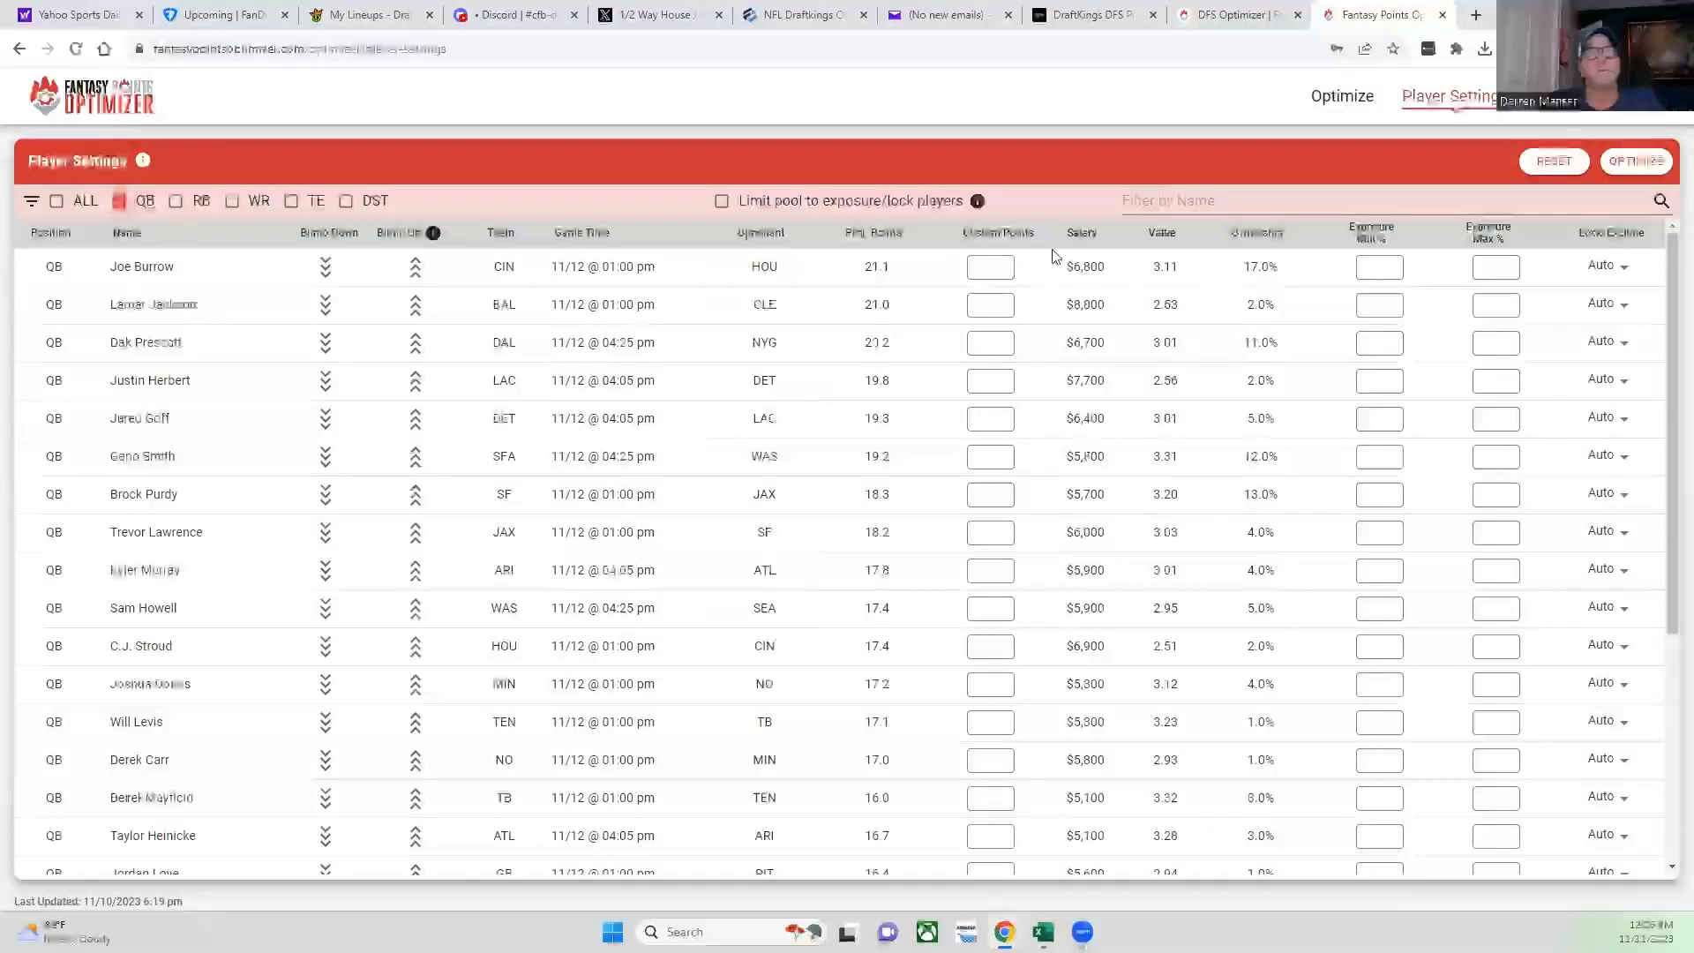
{"action": "left_click", "coordinate": [1166, 234]}
{"action": "left_click", "coordinate": [1167, 234]}
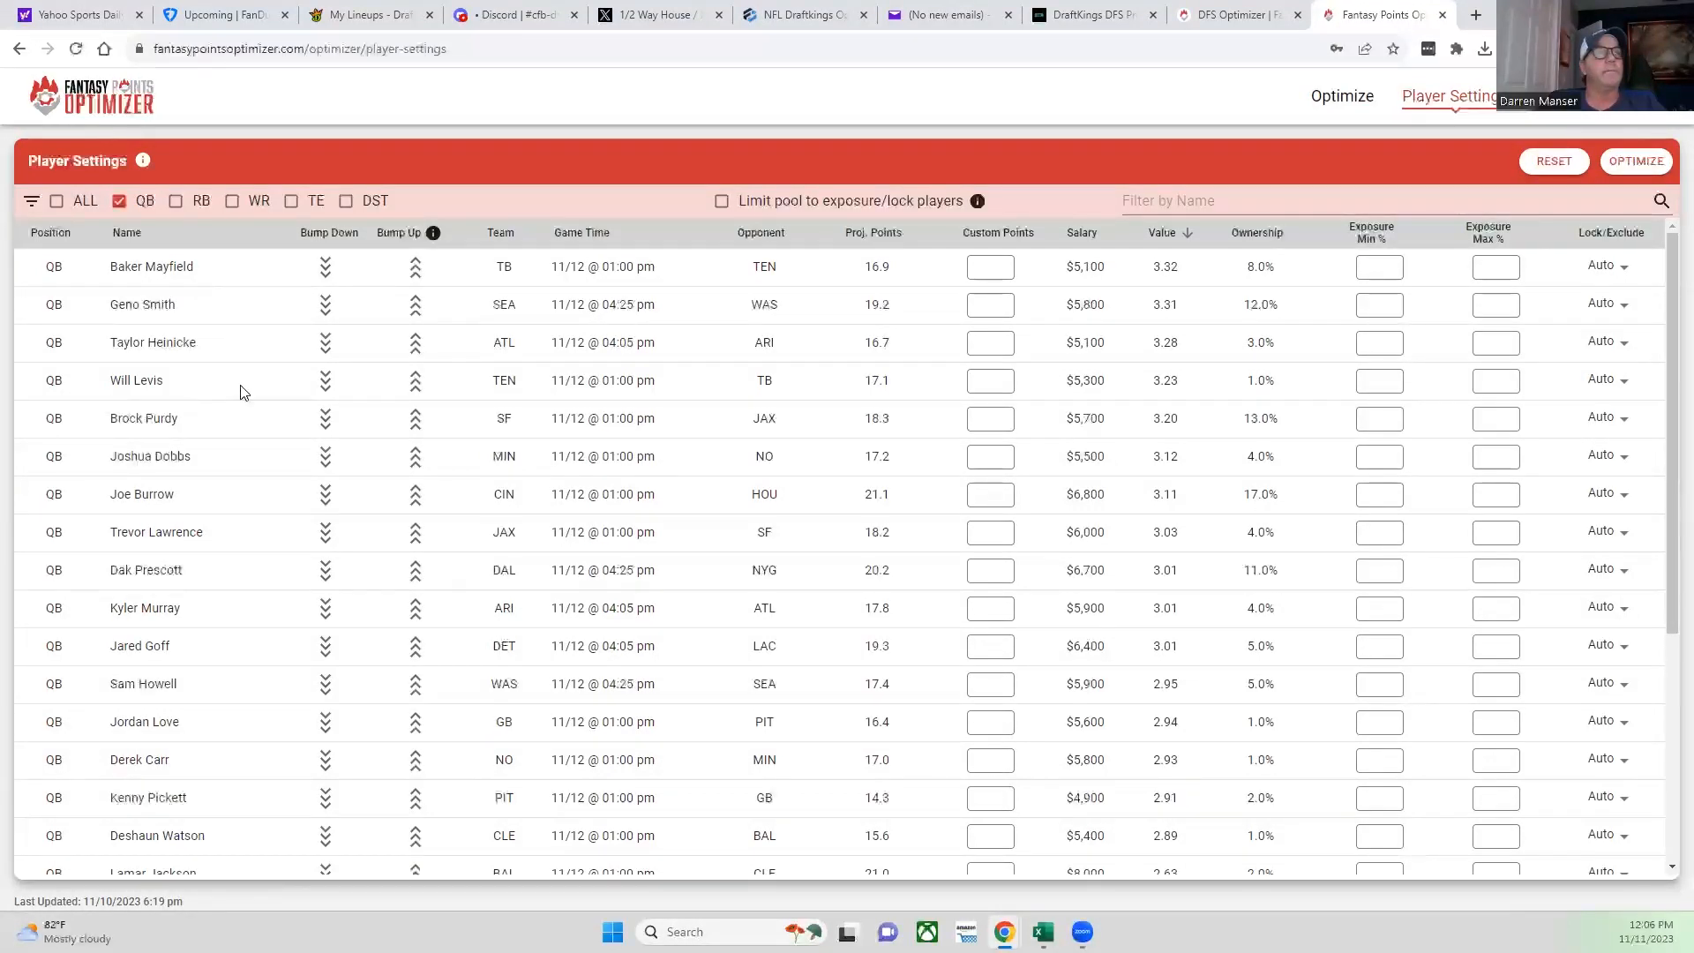
Step: Switch the player list from quarterbacks to running backs only, ranked by descending value
{"action": "left_click", "coordinate": [177, 202]}
{"action": "left_click", "coordinate": [114, 202]}
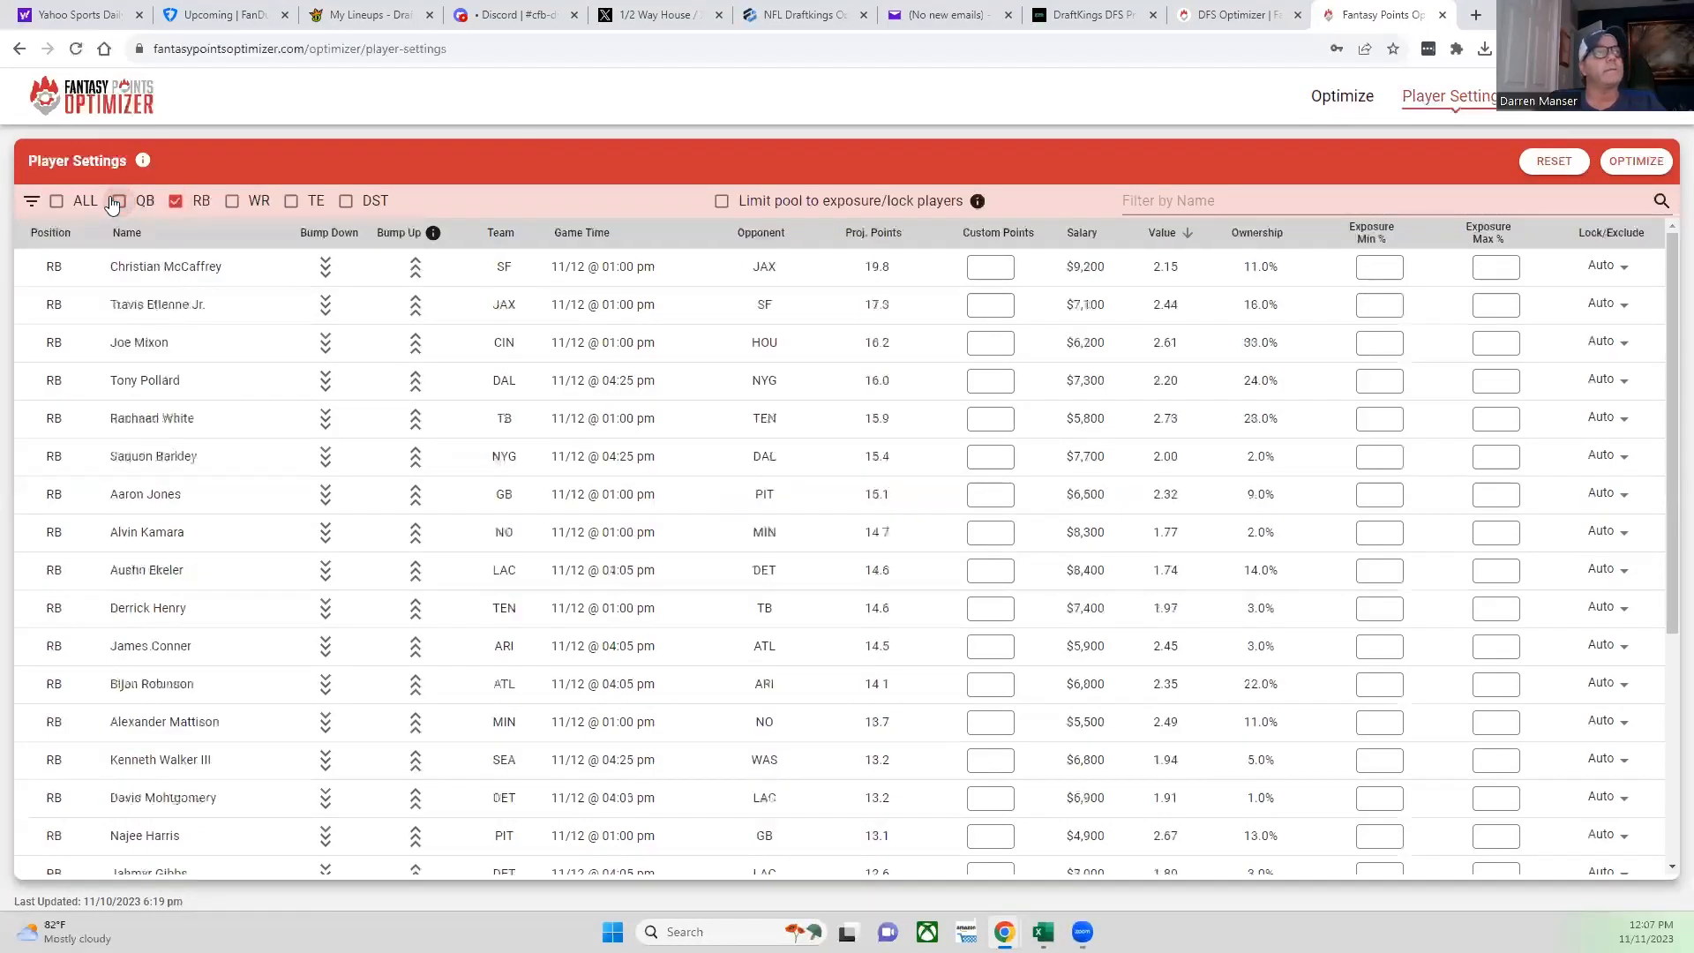
{"action": "left_click", "coordinate": [1156, 232]}
{"action": "left_click", "coordinate": [1157, 231]}
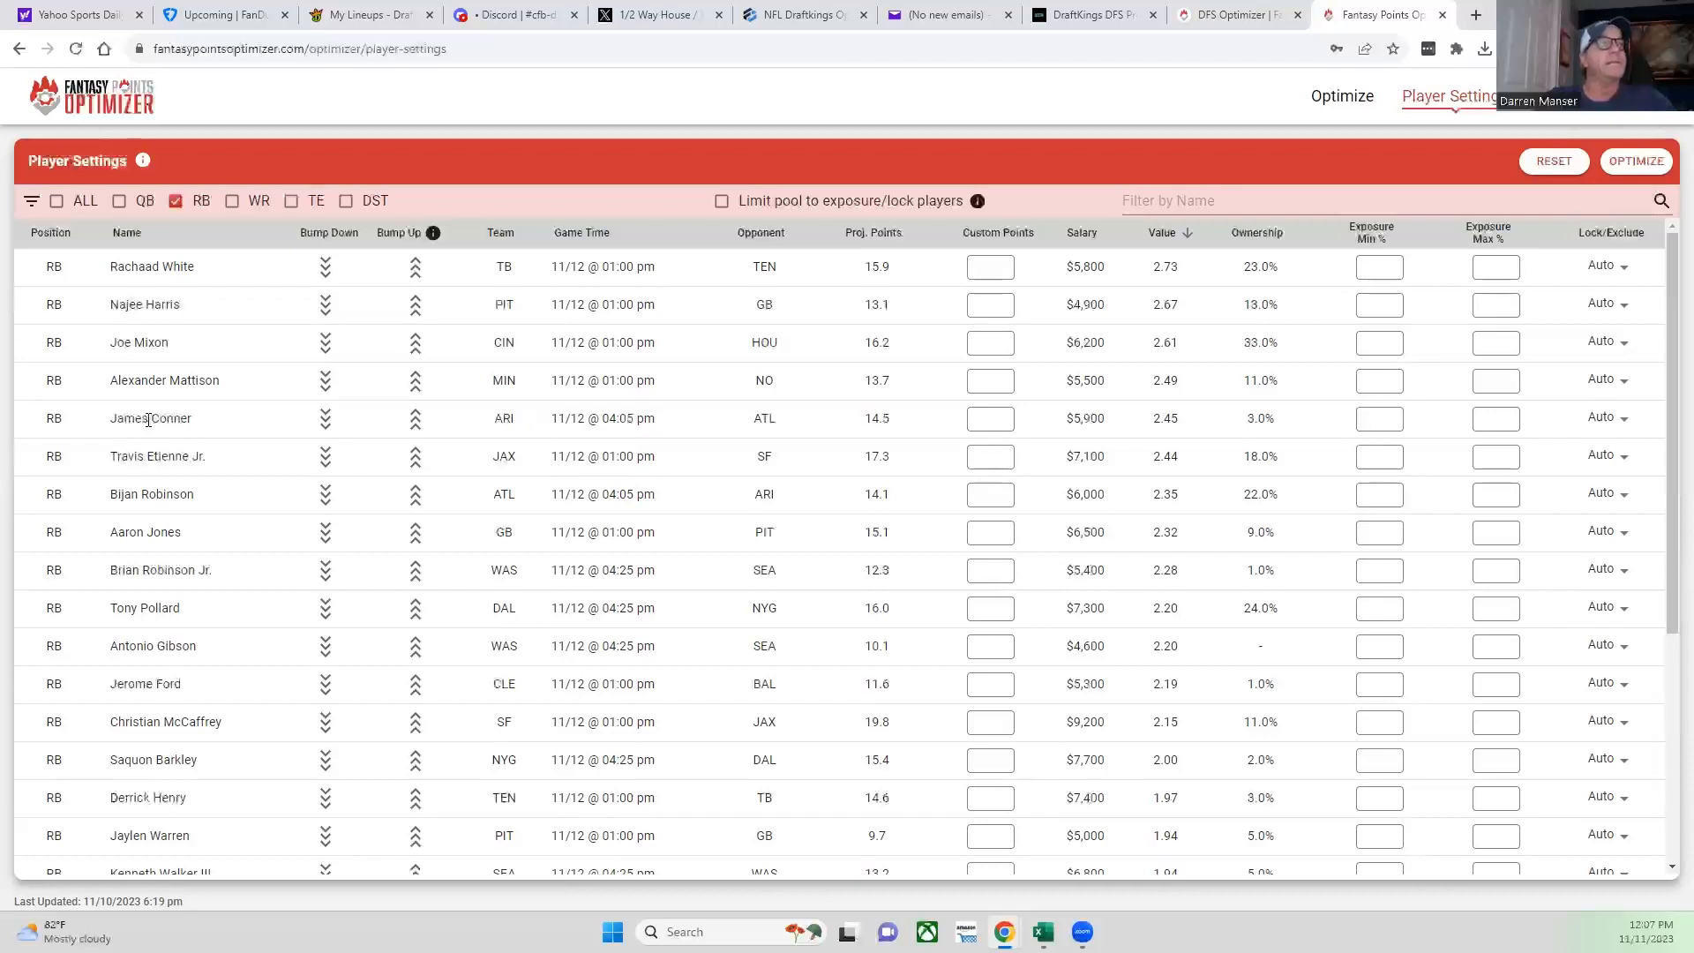
Step: Replace the running back filter with wide receivers and order the receivers by highest value first
{"action": "left_click", "coordinate": [198, 203]}
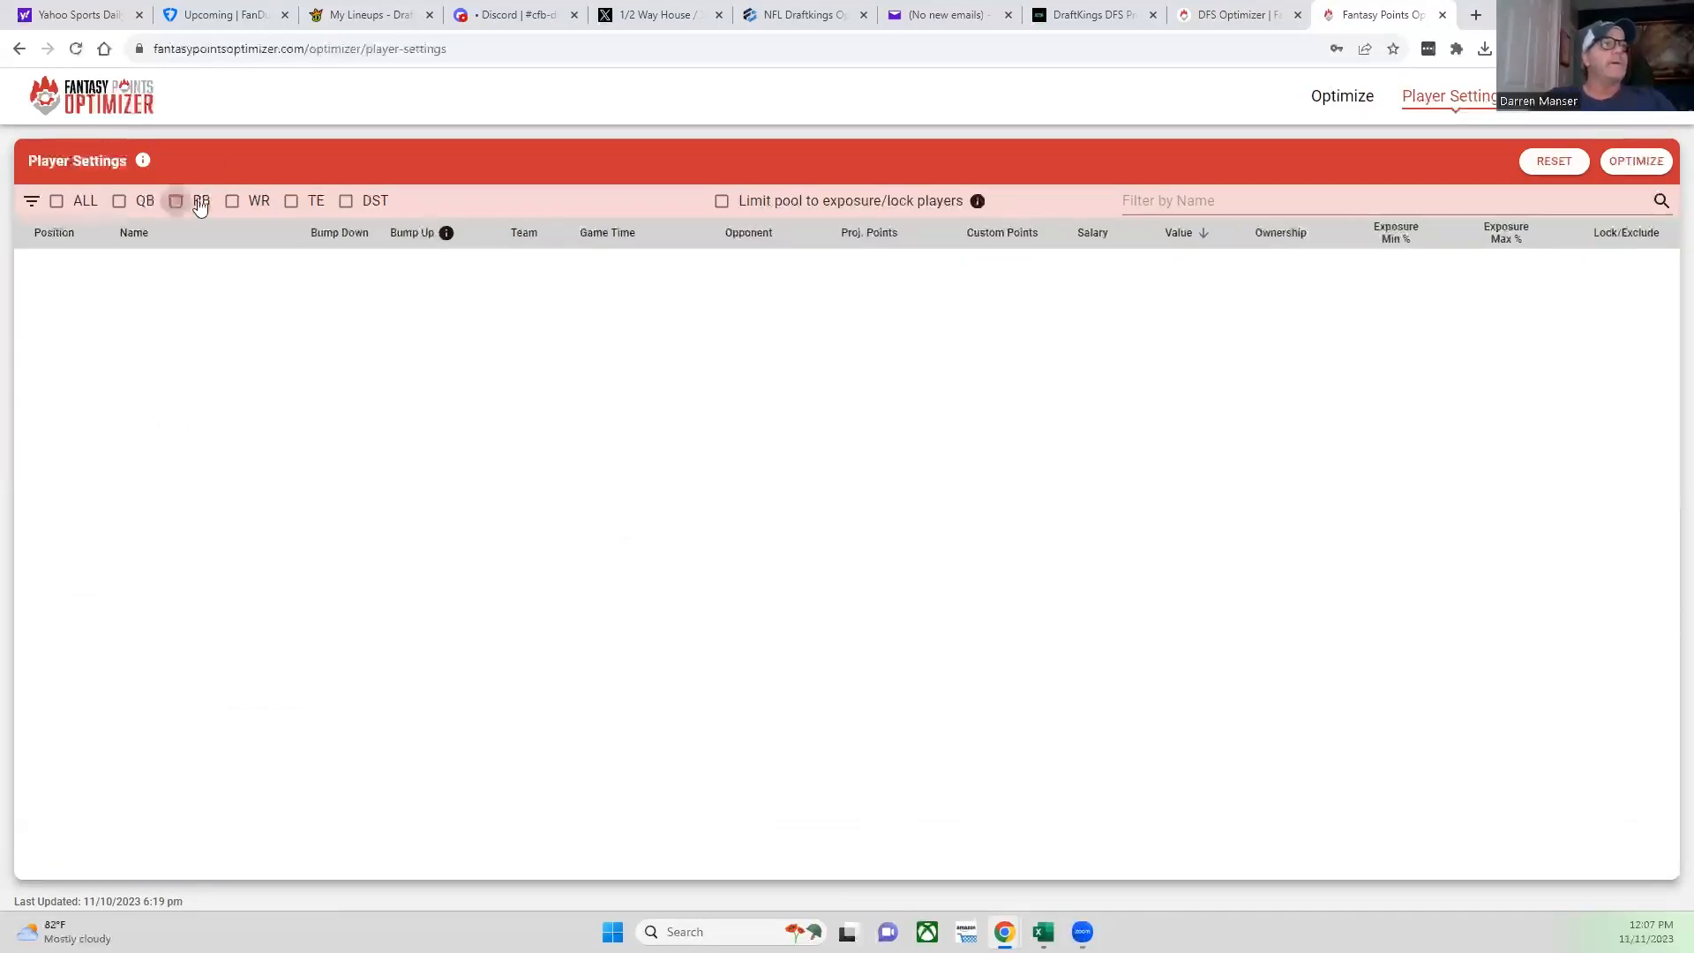
{"action": "left_click", "coordinate": [232, 201]}
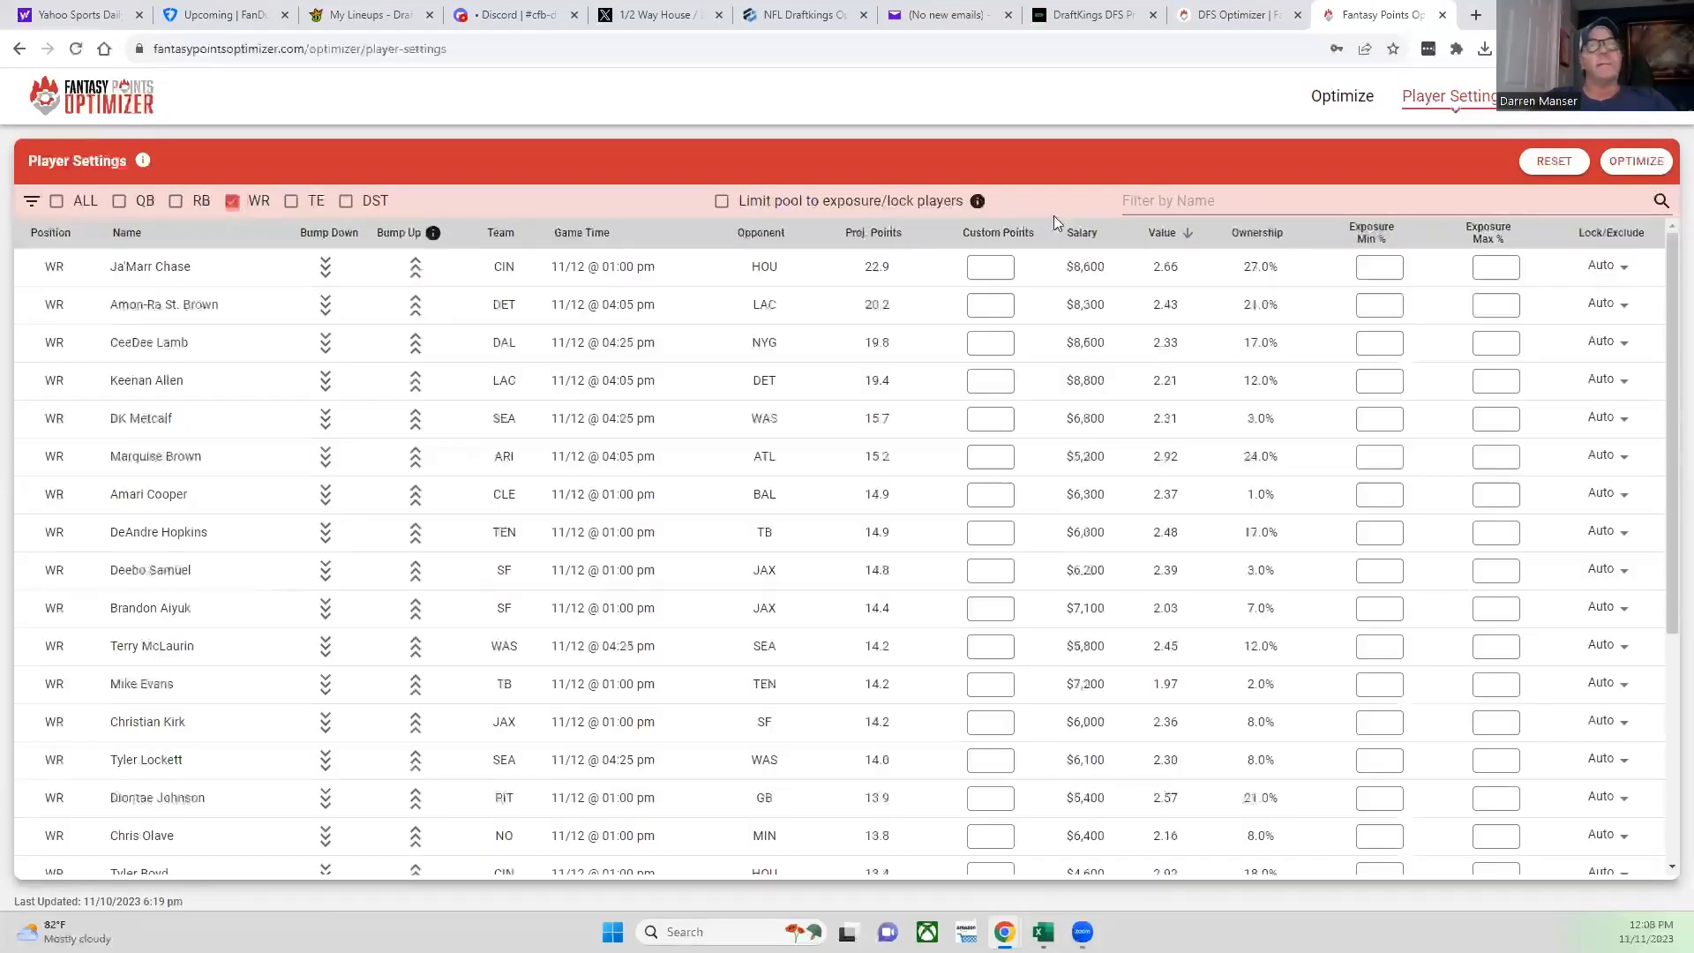
{"action": "left_click", "coordinate": [1164, 232]}
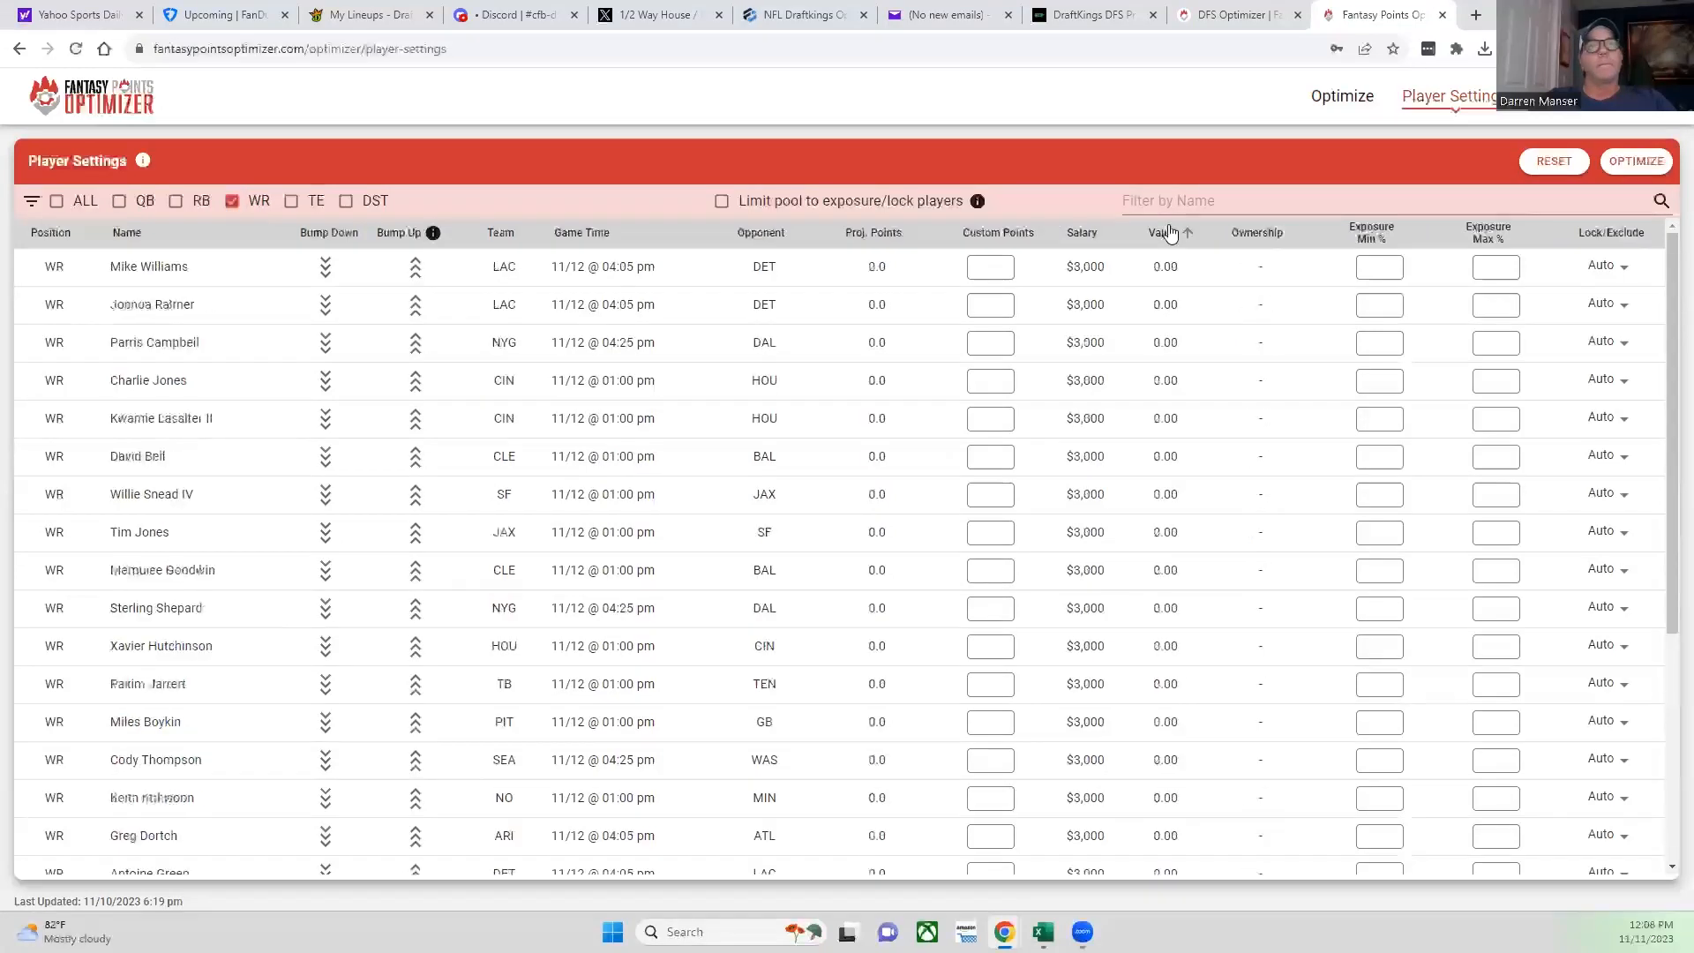
{"action": "left_click", "coordinate": [1169, 232]}
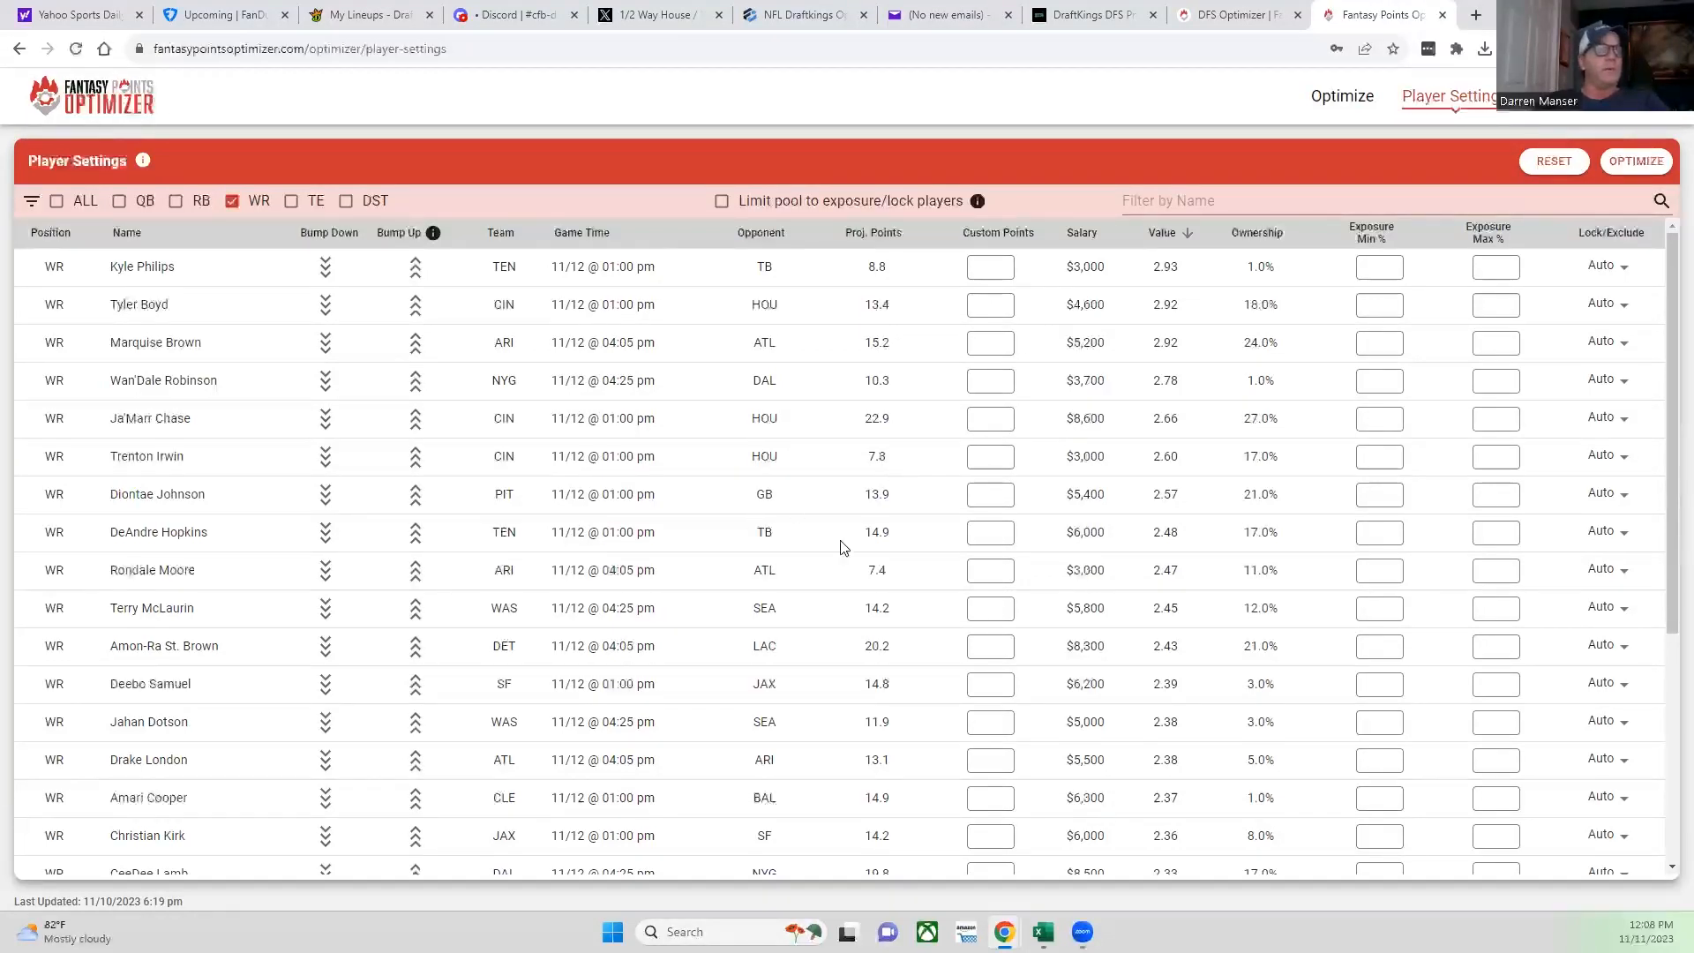
Step: Replace the wide receiver filter with tight ends and rank them by value in descending order
{"action": "left_click", "coordinate": [232, 205]}
{"action": "left_click", "coordinate": [233, 206]}
{"action": "left_click", "coordinate": [235, 205]}
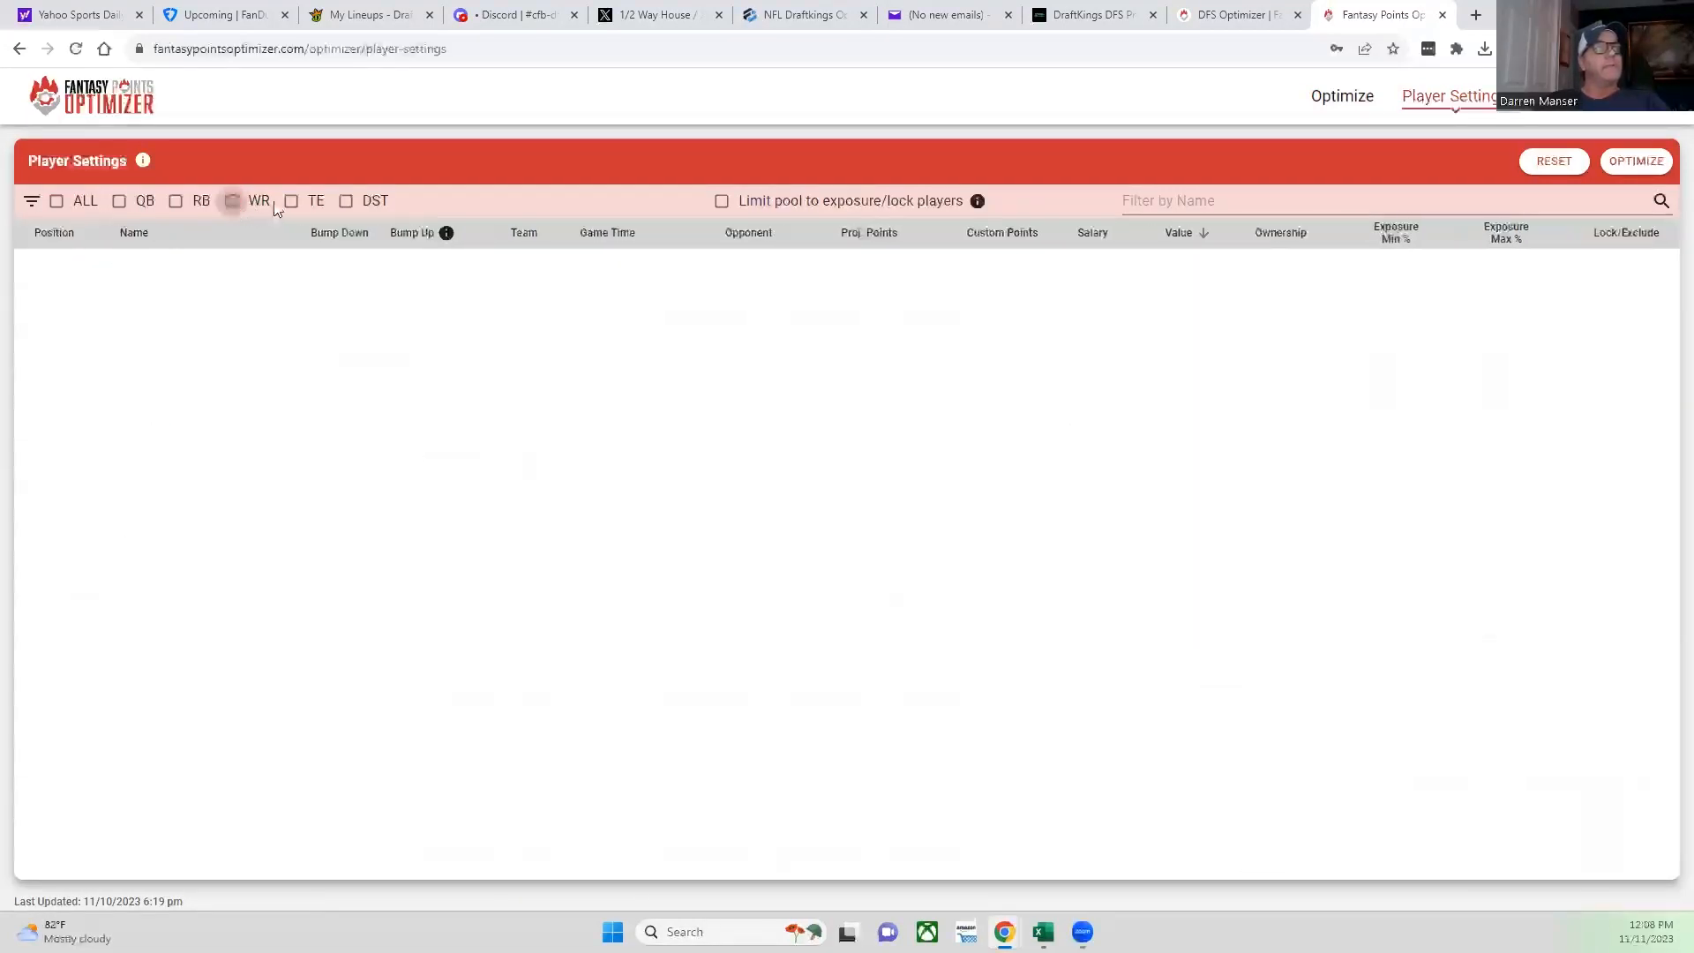
{"action": "left_click", "coordinate": [292, 203]}
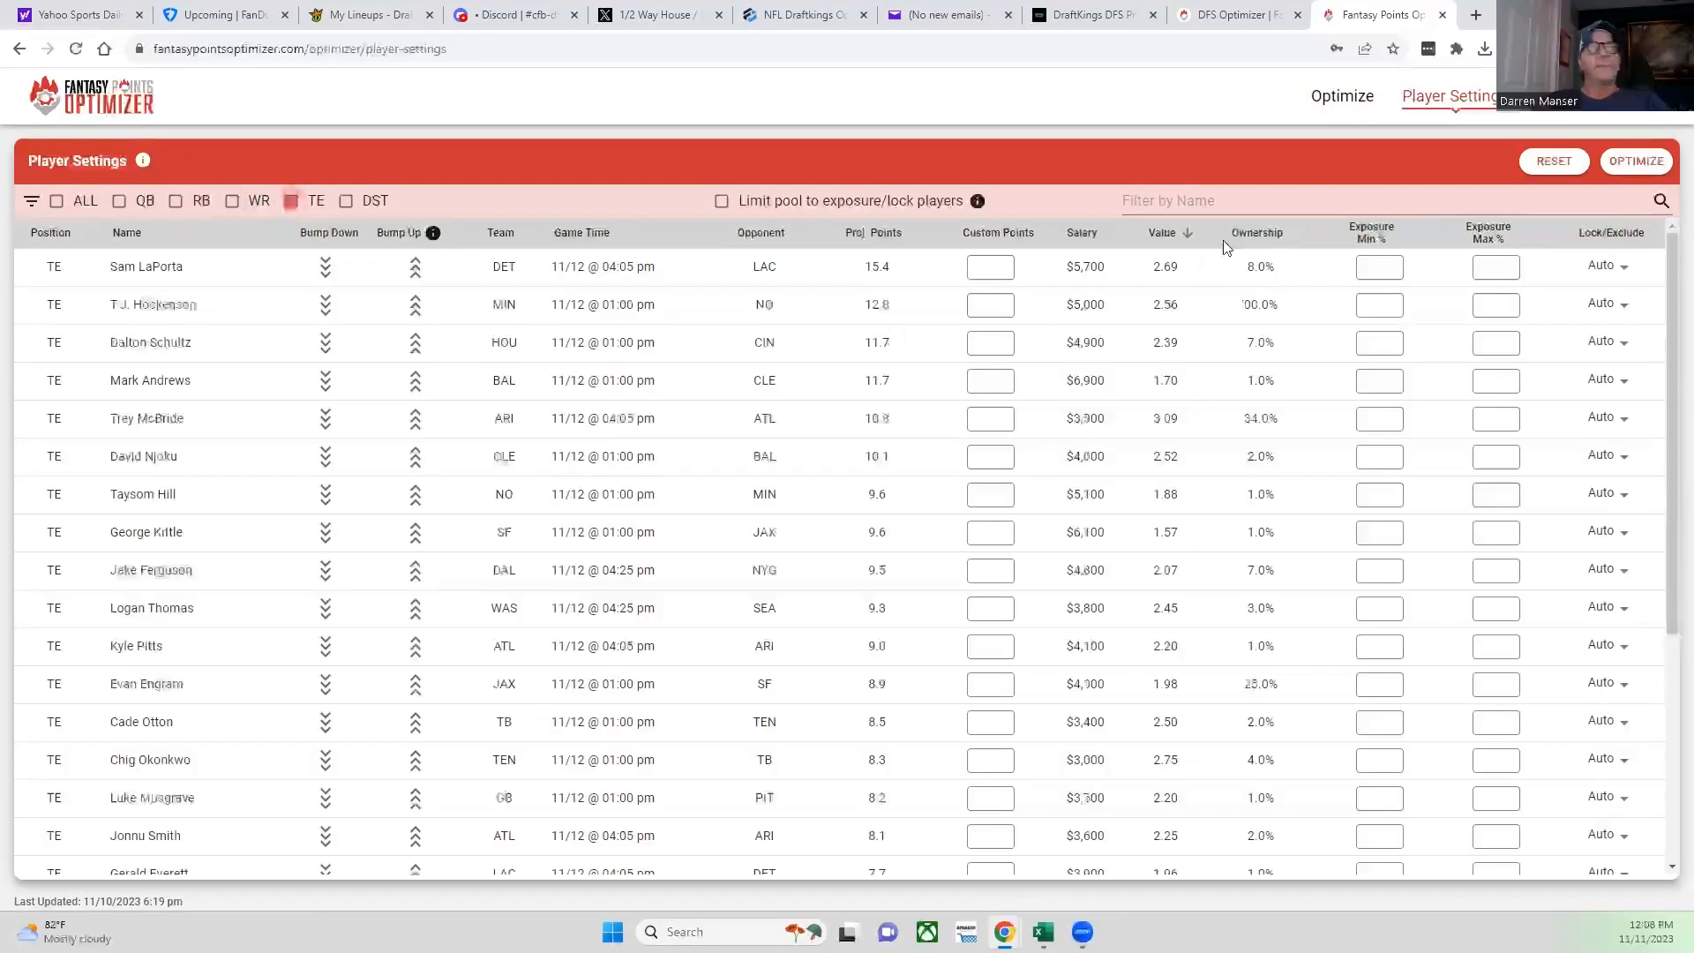
{"action": "left_click", "coordinate": [1161, 235]}
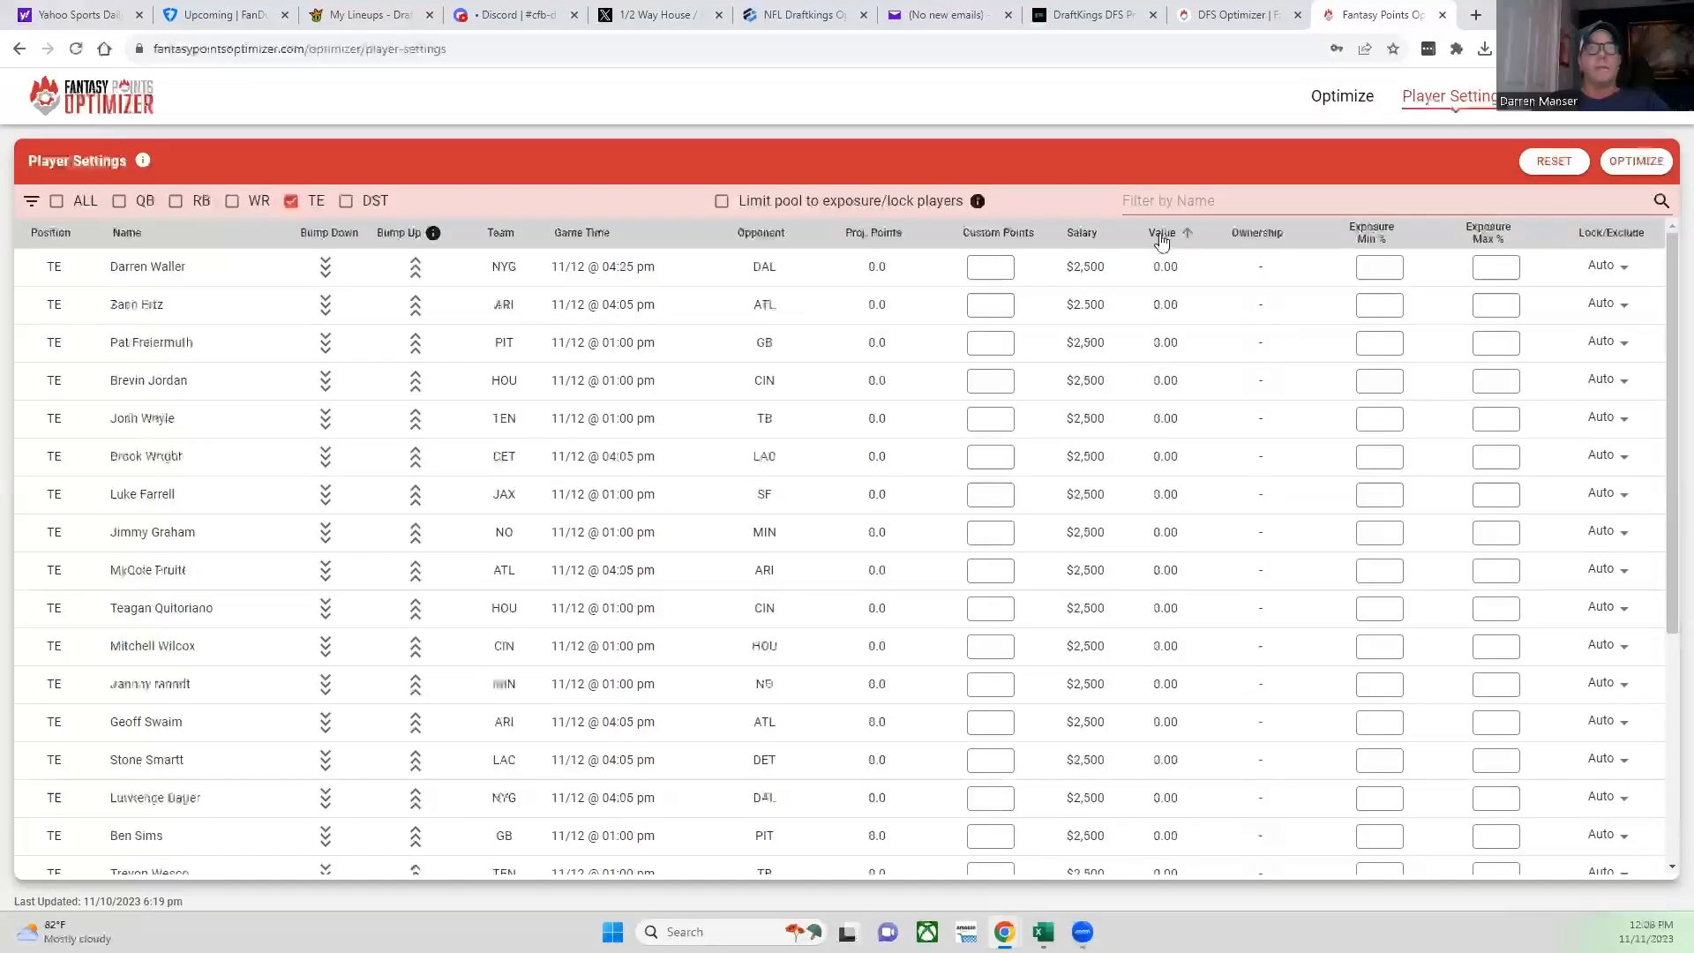
{"action": "left_click", "coordinate": [1161, 234]}
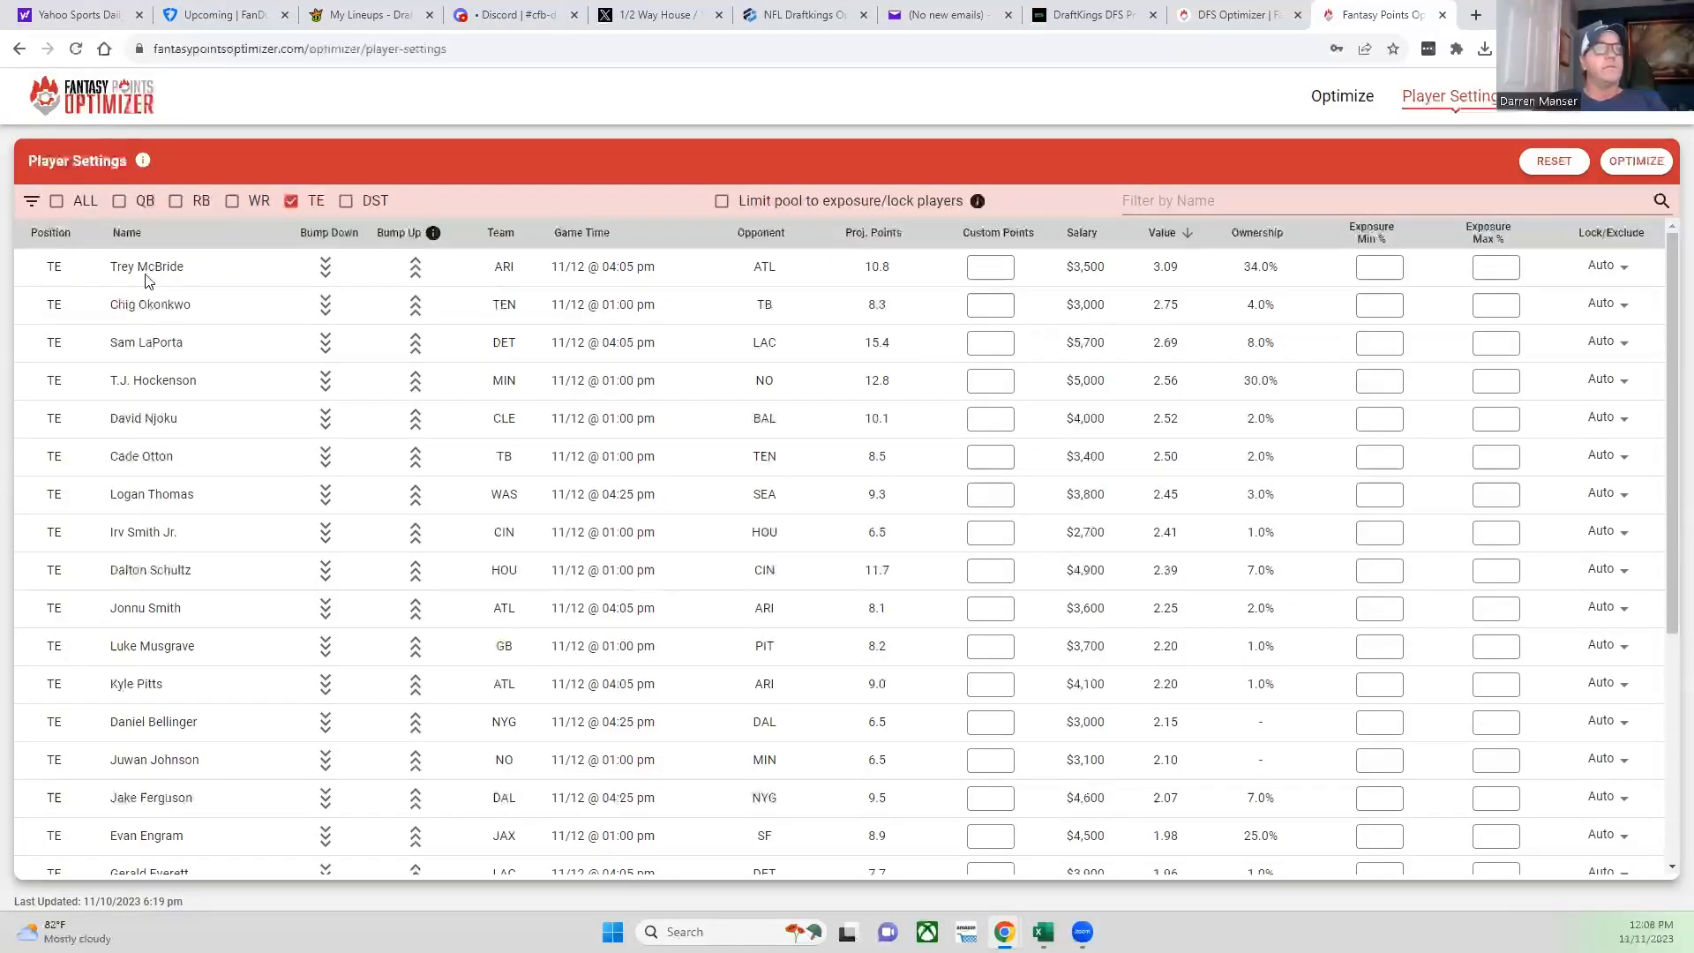
Step: Show only team defenses (DST) instead of tight ends, sorted by value from highest to lowest
{"action": "left_click", "coordinate": [291, 201]}
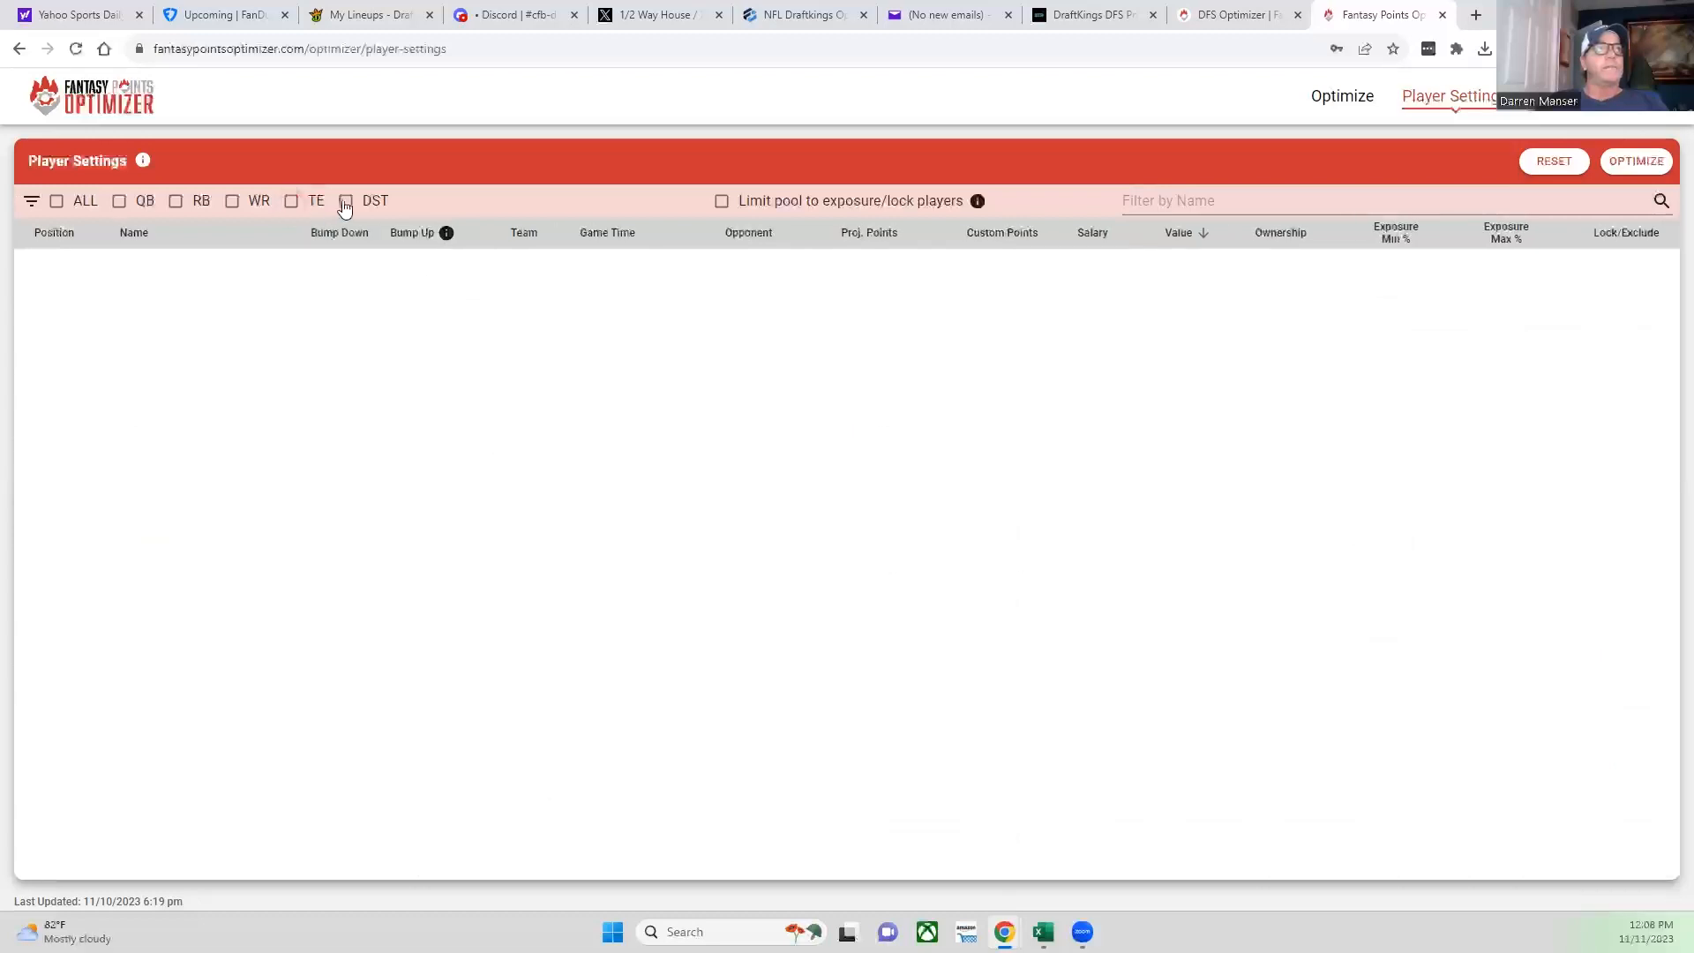
{"action": "left_click", "coordinate": [346, 202]}
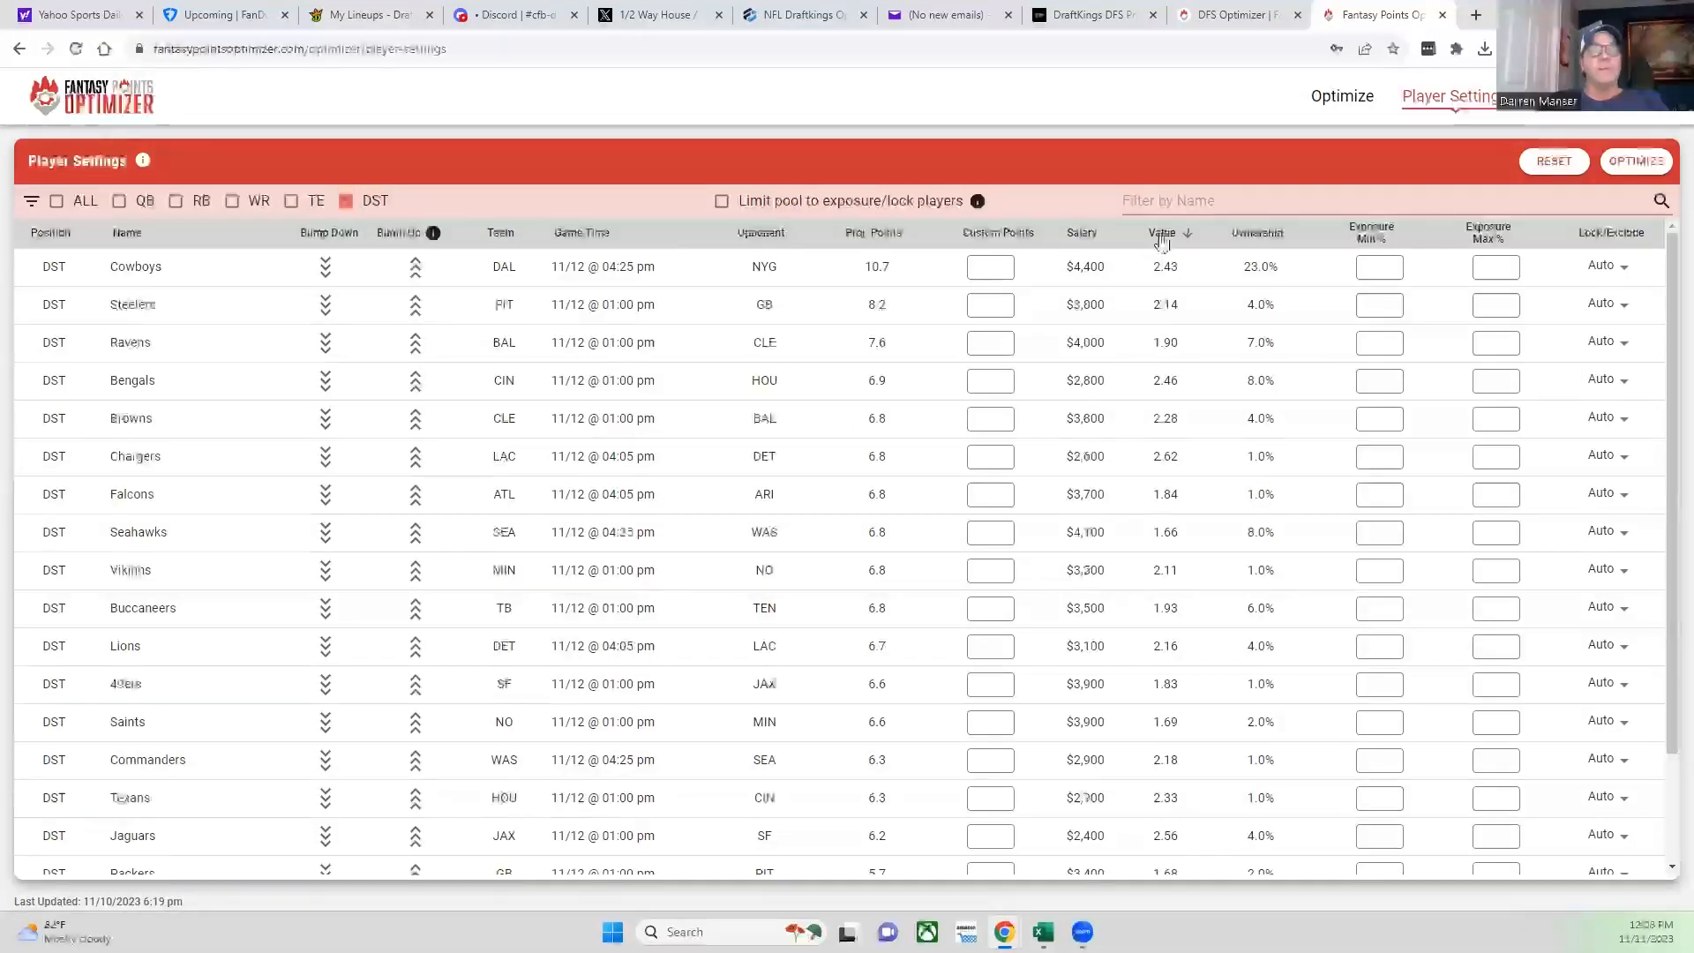
{"action": "left_click", "coordinate": [1161, 235]}
{"action": "left_click", "coordinate": [1161, 235]}
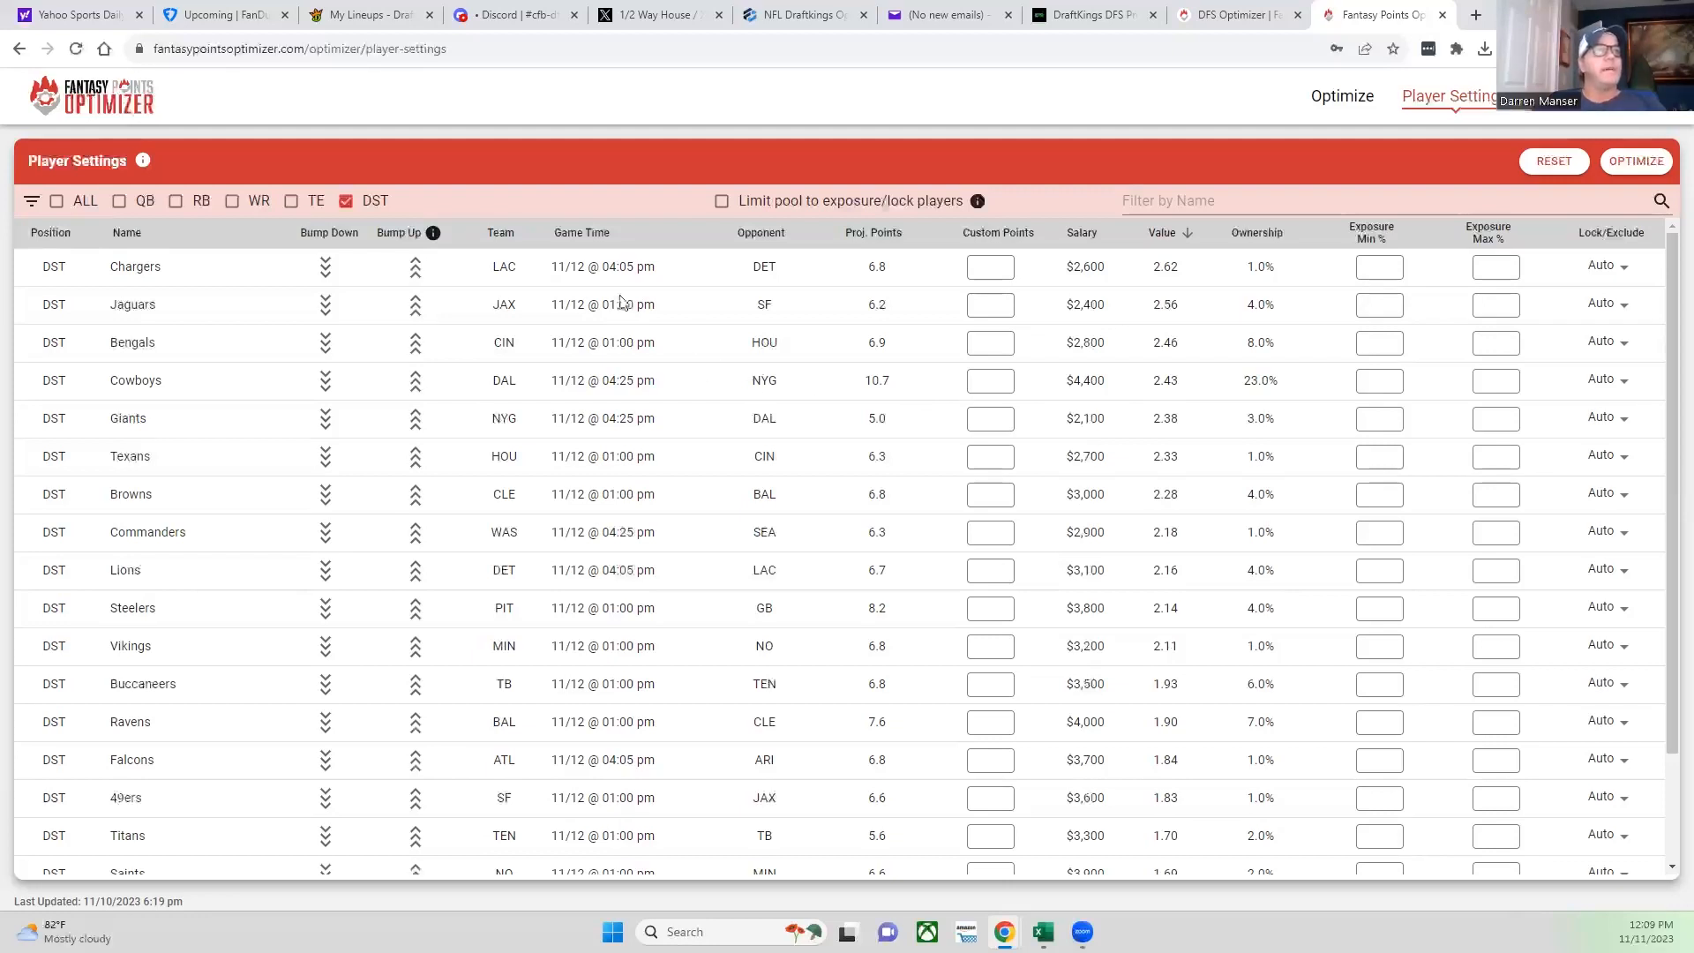
Step: Clear the DST filter, return to the game setup and generate the 20 DraftKings lineups
{"action": "left_click", "coordinate": [345, 202]}
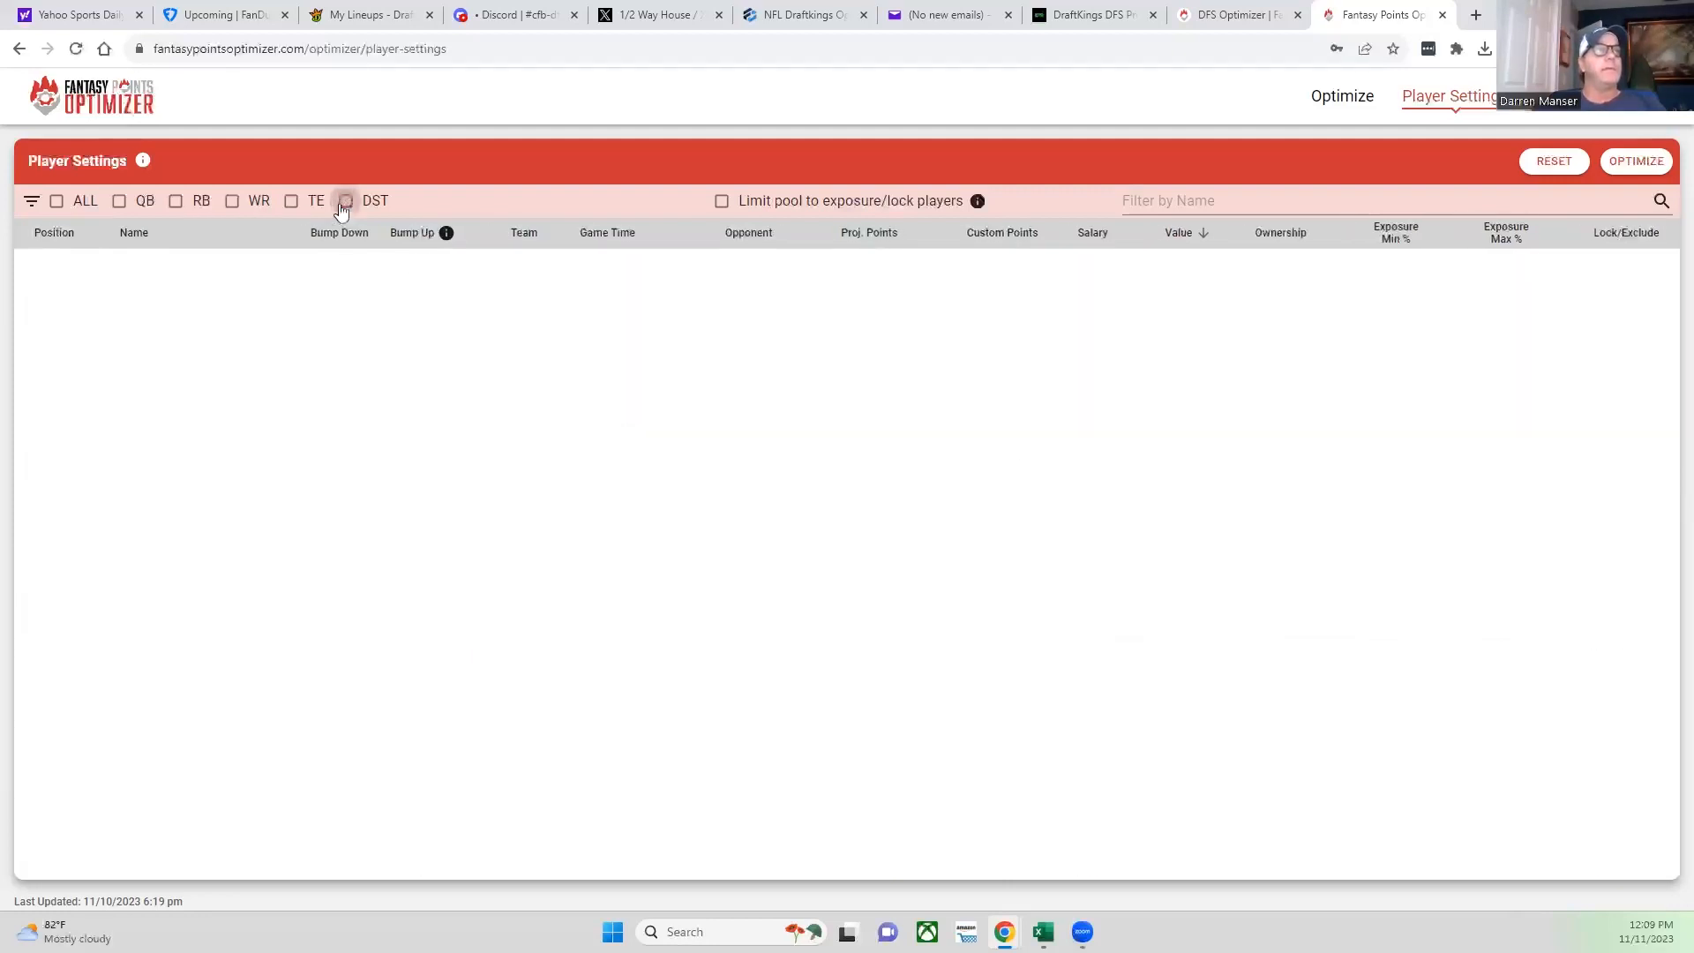
{"action": "left_click", "coordinate": [1348, 104]}
{"action": "left_click", "coordinate": [467, 782]}
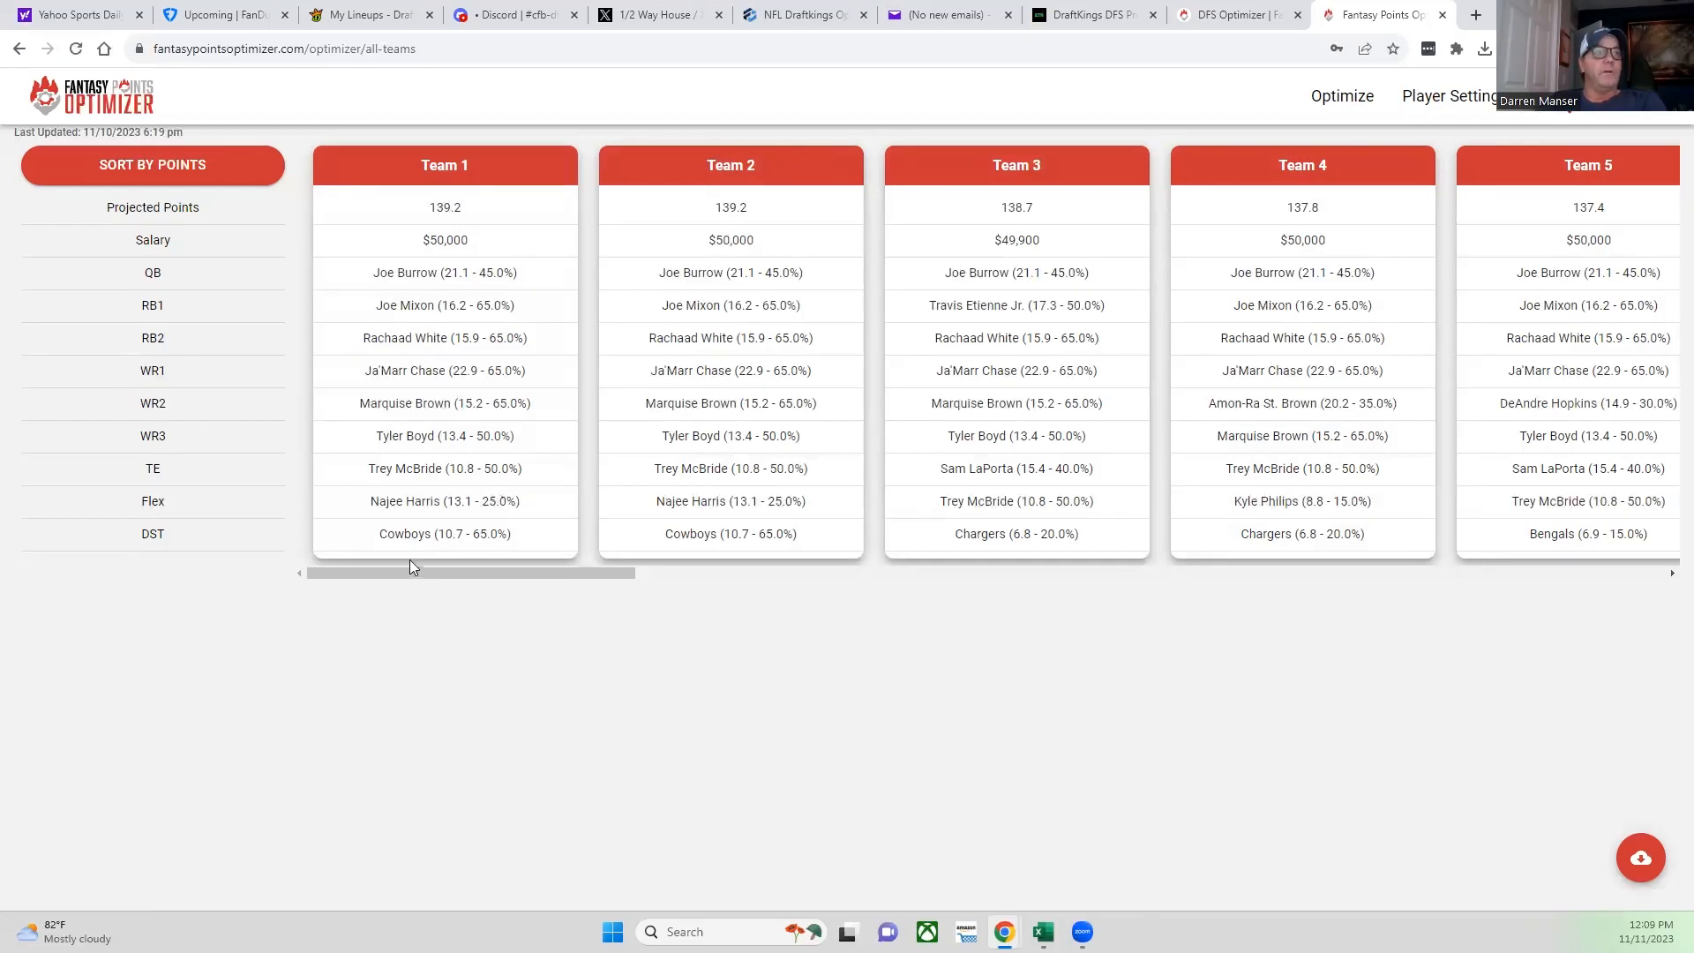
Step: Review the generated lineups from Team 1 through Team 20, and return to the first team
{"action": "left_click_drag", "start_coordinate": [385, 571], "coordinate": [731, 567]}
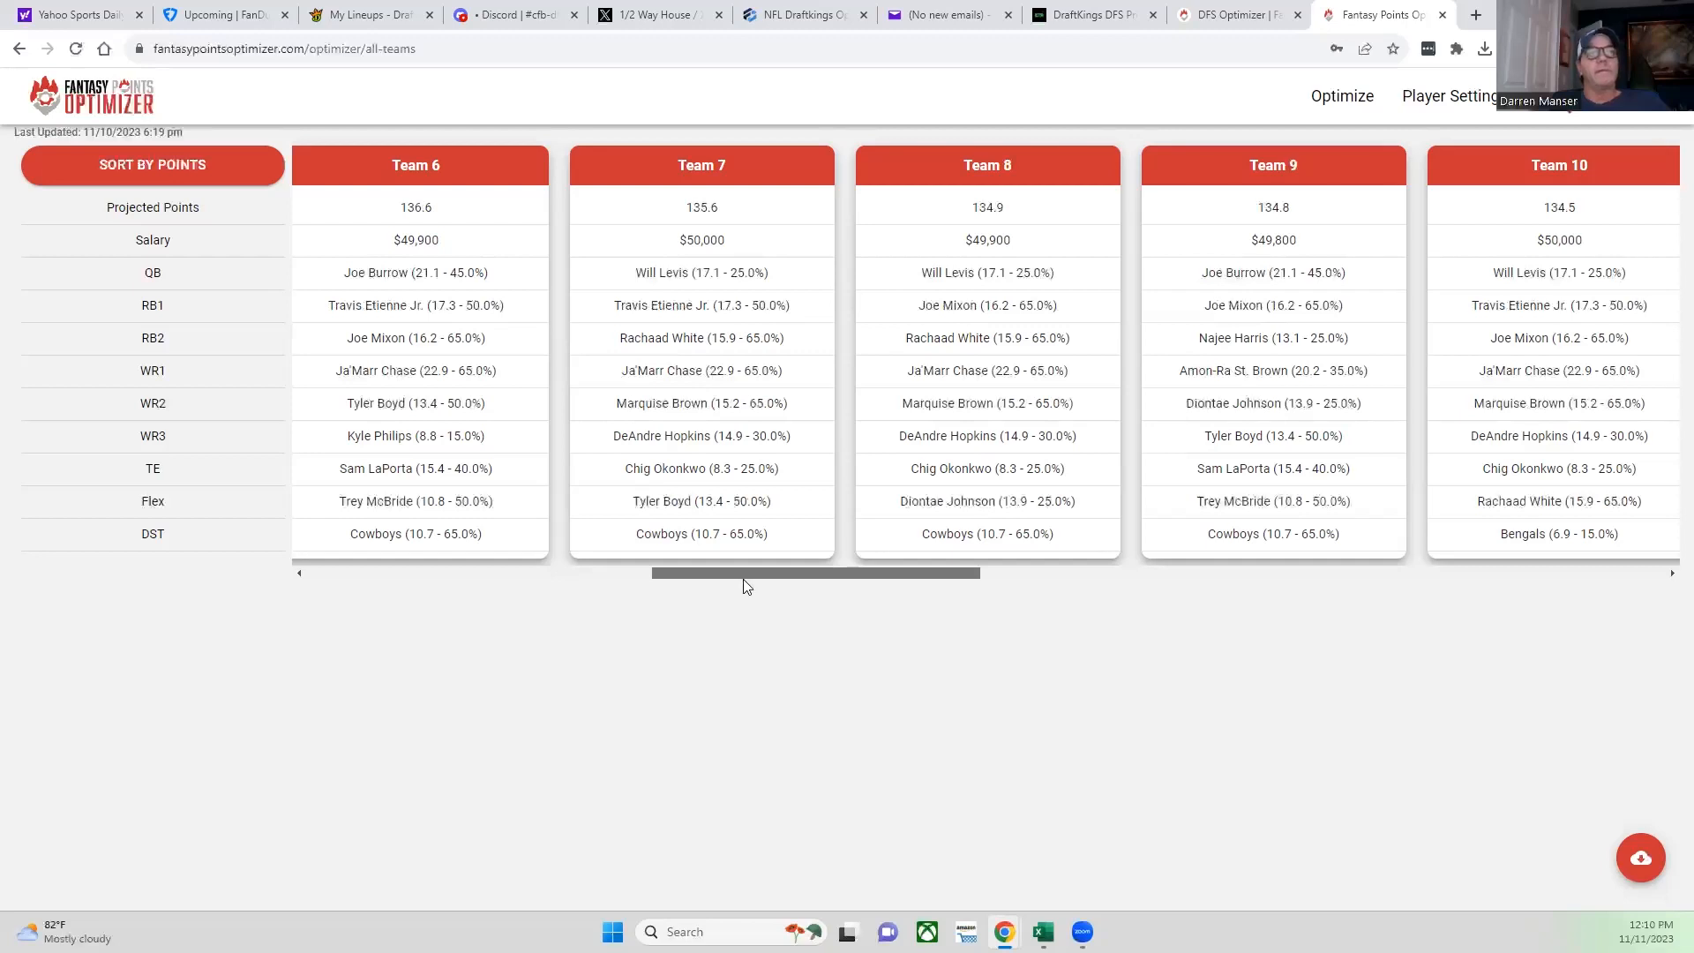
{"action": "left_click_drag", "start_coordinate": [738, 576], "coordinate": [1222, 569]}
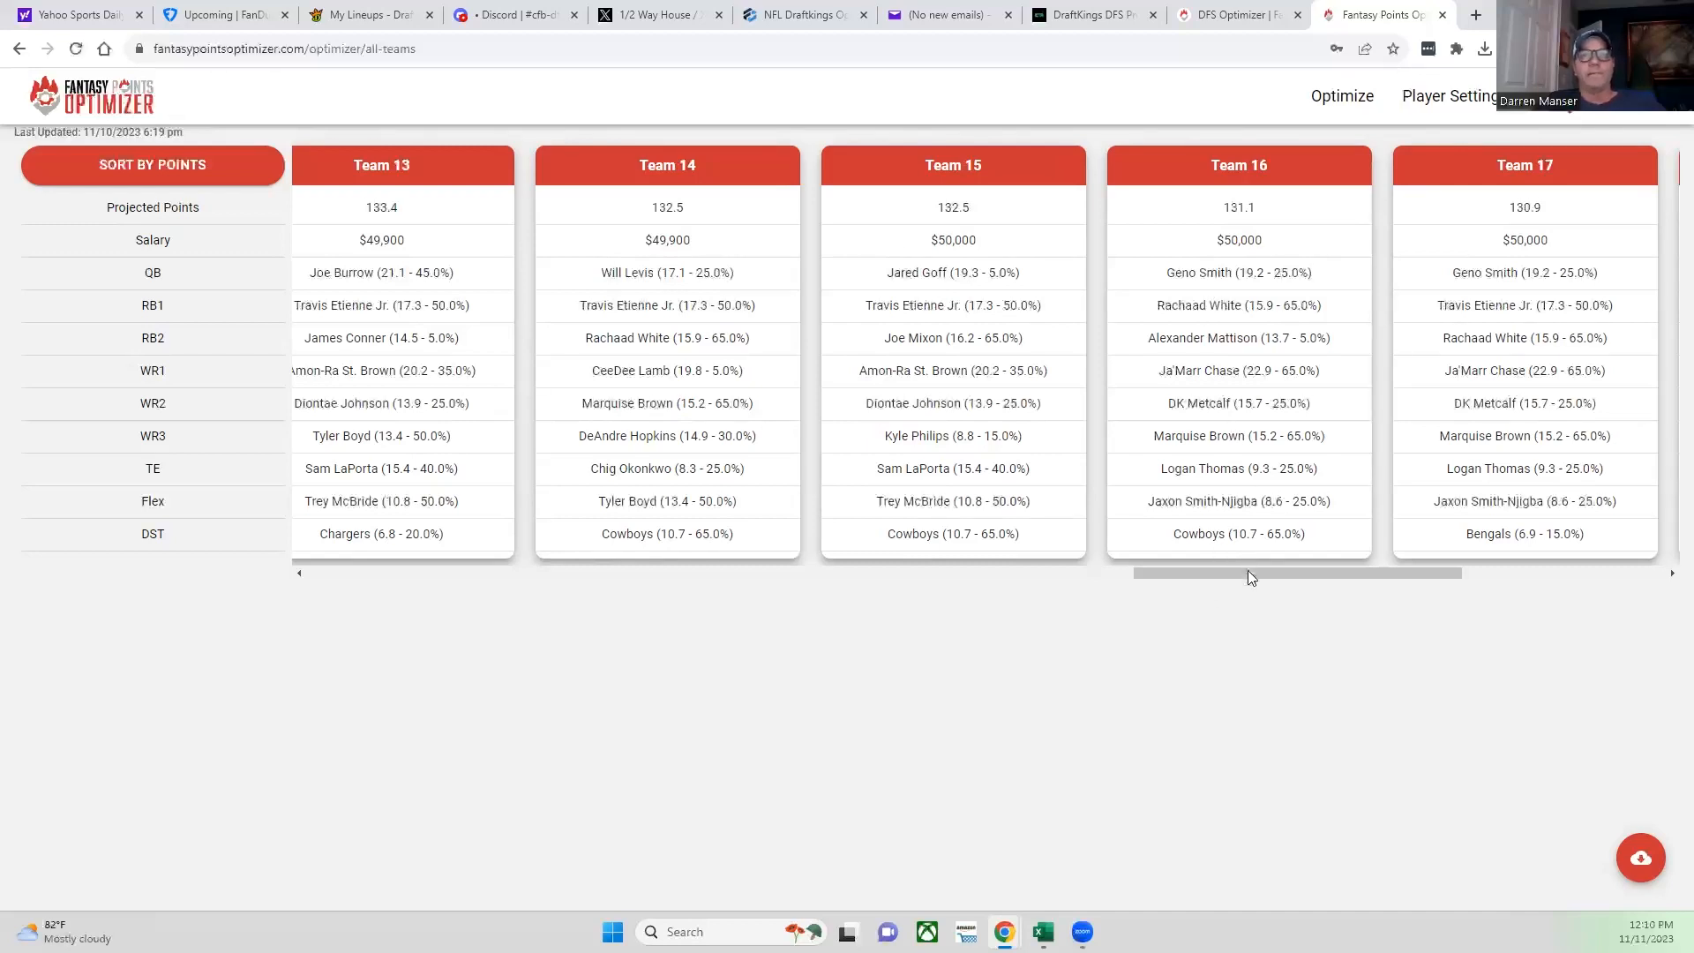
{"action": "left_click_drag", "start_coordinate": [1248, 570], "coordinate": [1552, 574]}
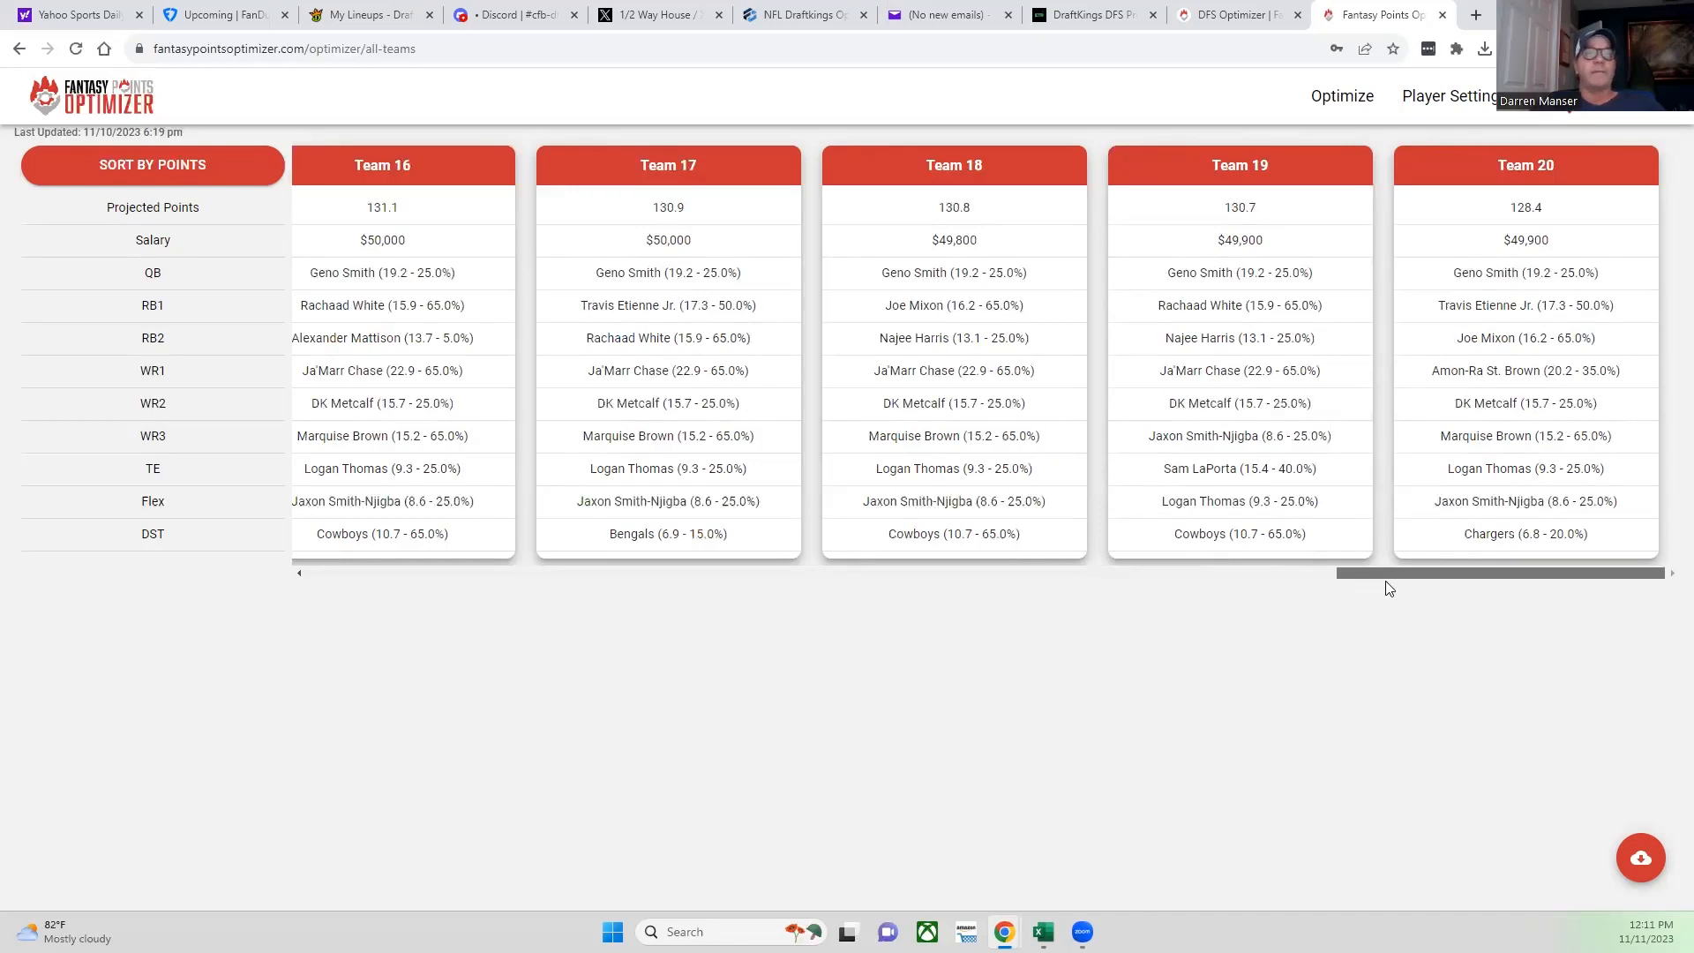
{"action": "left_click_drag", "start_coordinate": [1394, 581], "coordinate": [362, 573]}
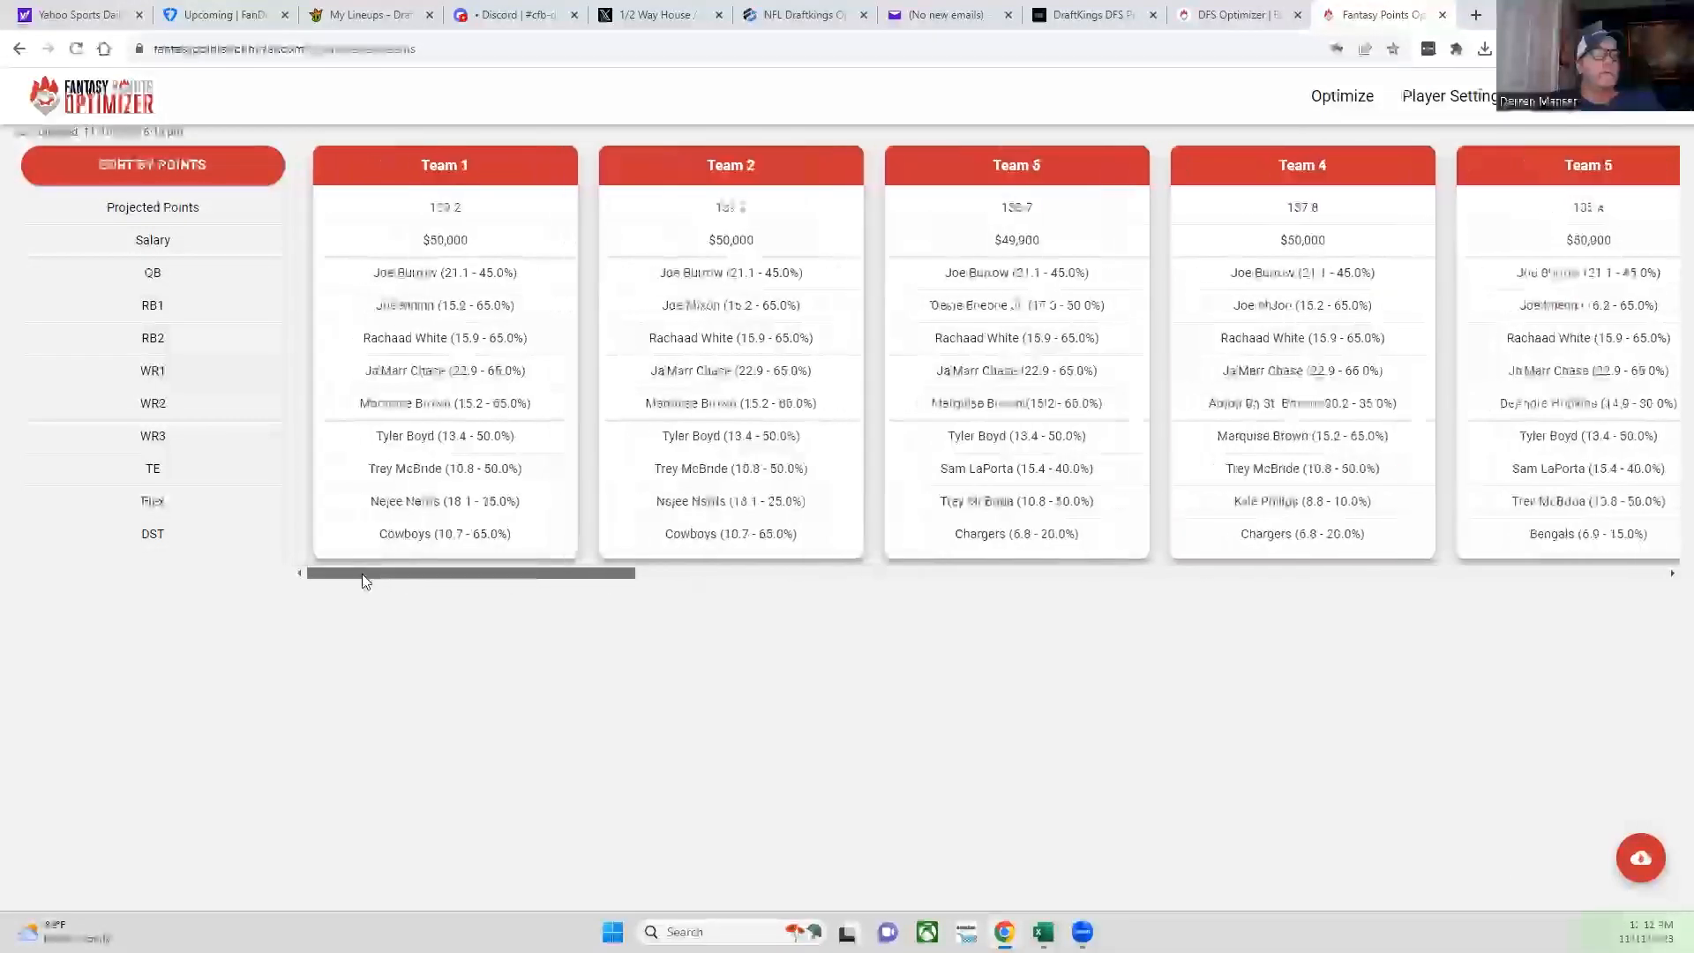